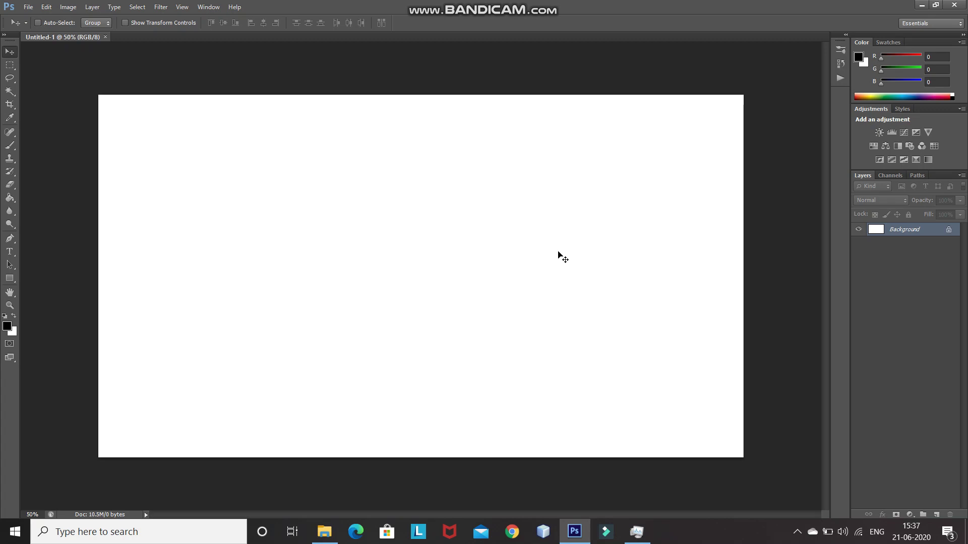
Fill the white background layer with black using the Paint Bucket tool.
click(9, 201)
click(30, 206)
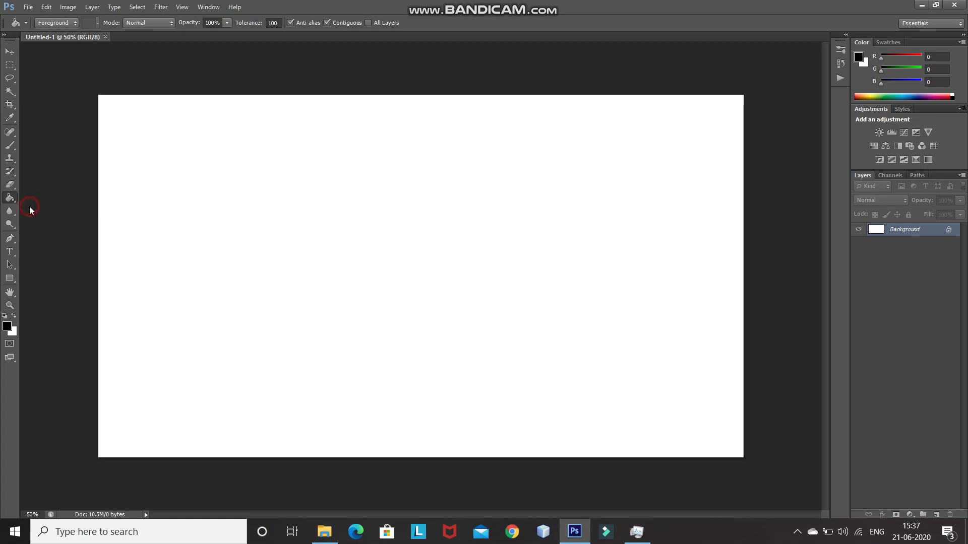
click(5, 327)
click(820, 137)
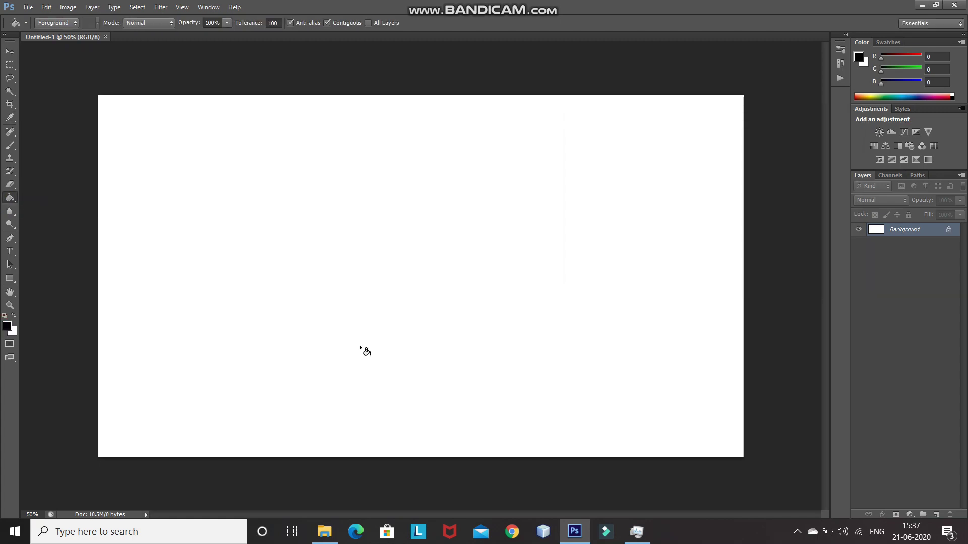
click(227, 254)
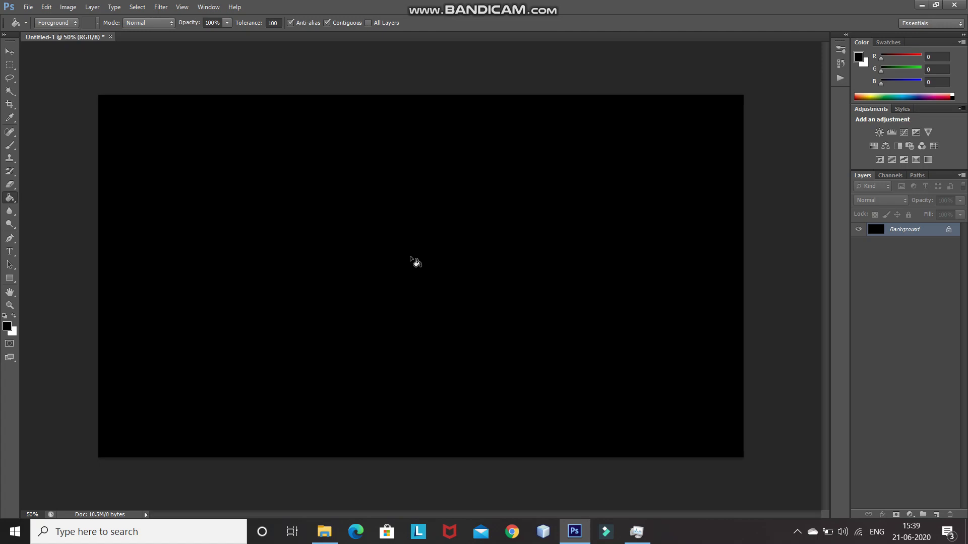
Add the horizontal text "SILVER" in white Times New Roman on the black canvas.
click(10, 251)
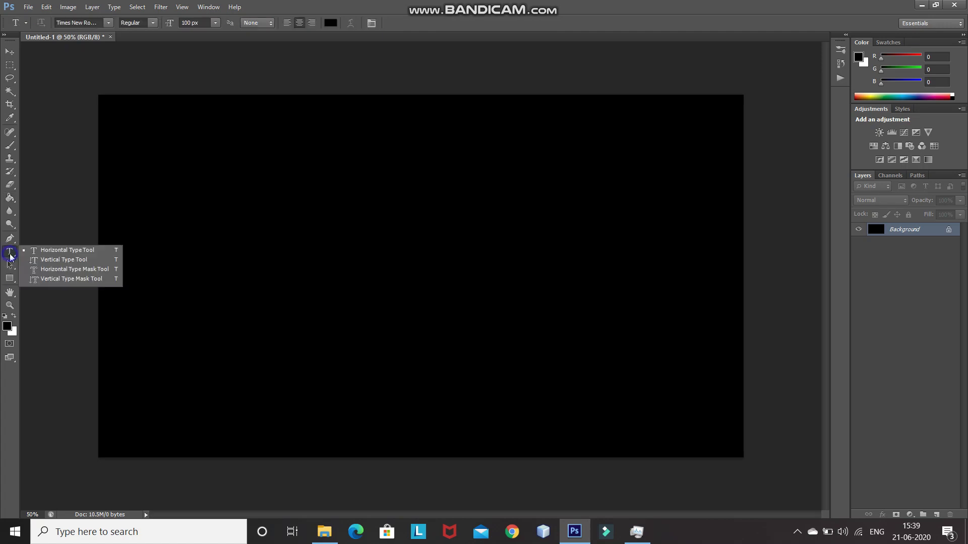
click(35, 251)
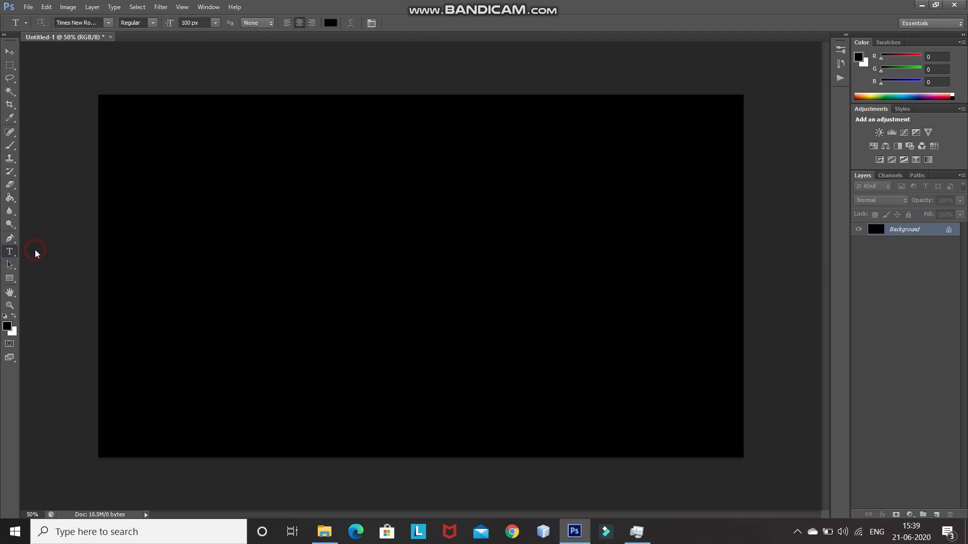
click(109, 23)
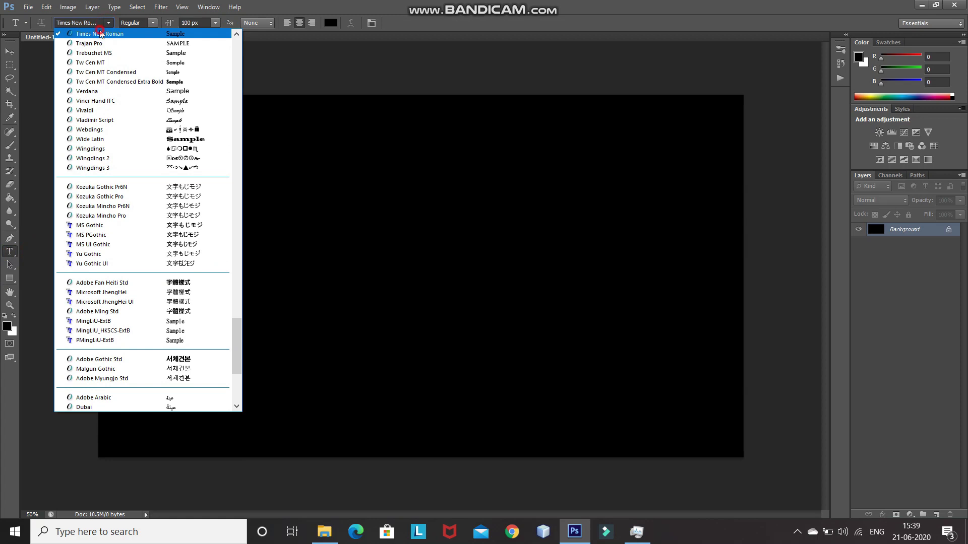
click(100, 34)
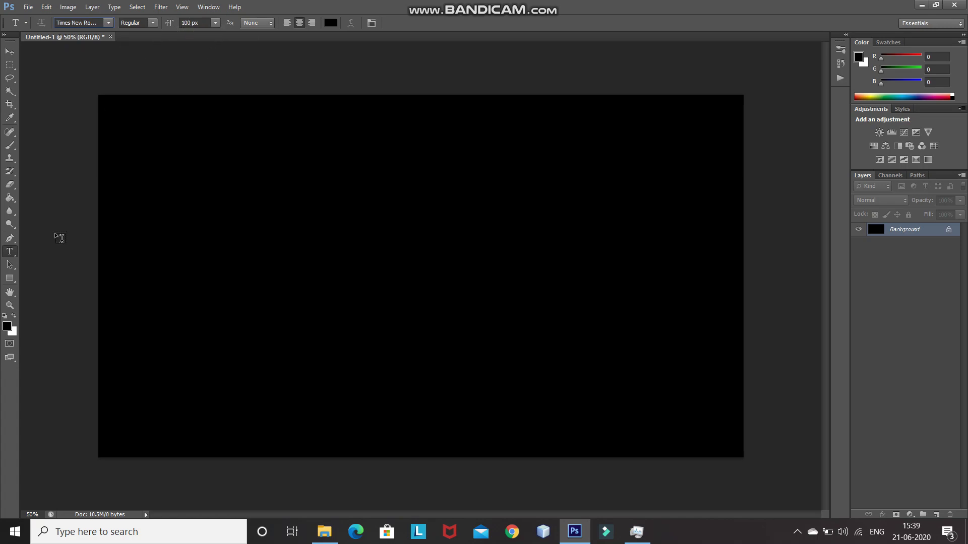
click(13, 317)
click(7, 326)
click(805, 136)
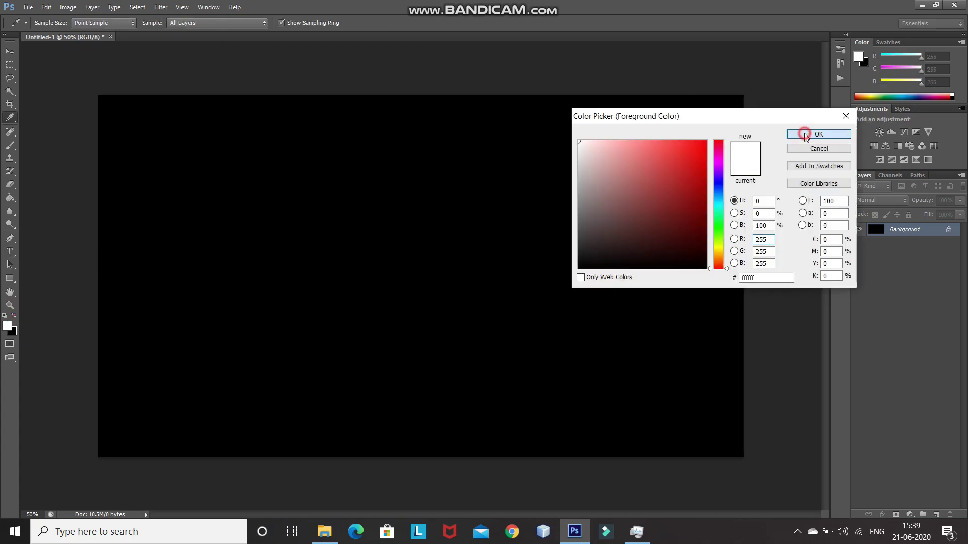
click(269, 275)
text(SILVER)
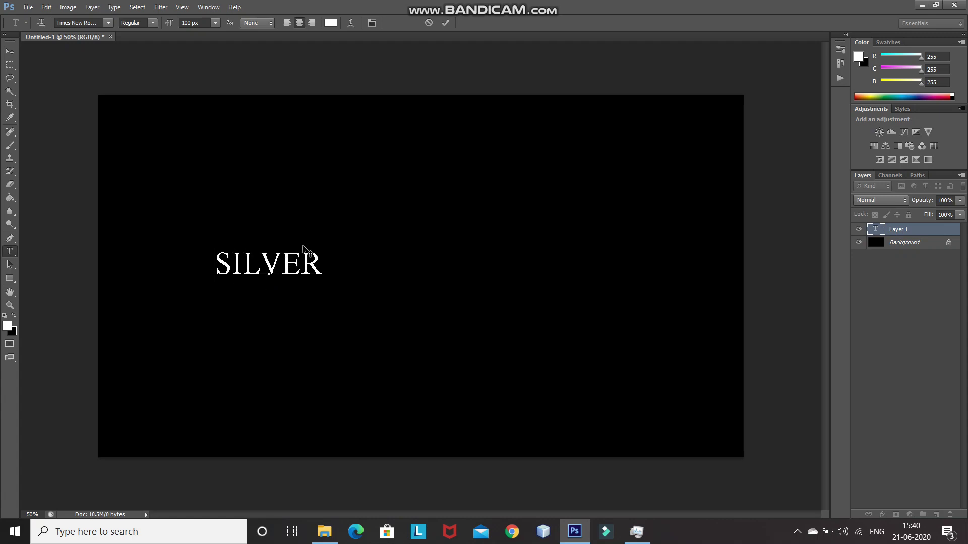
click(446, 23)
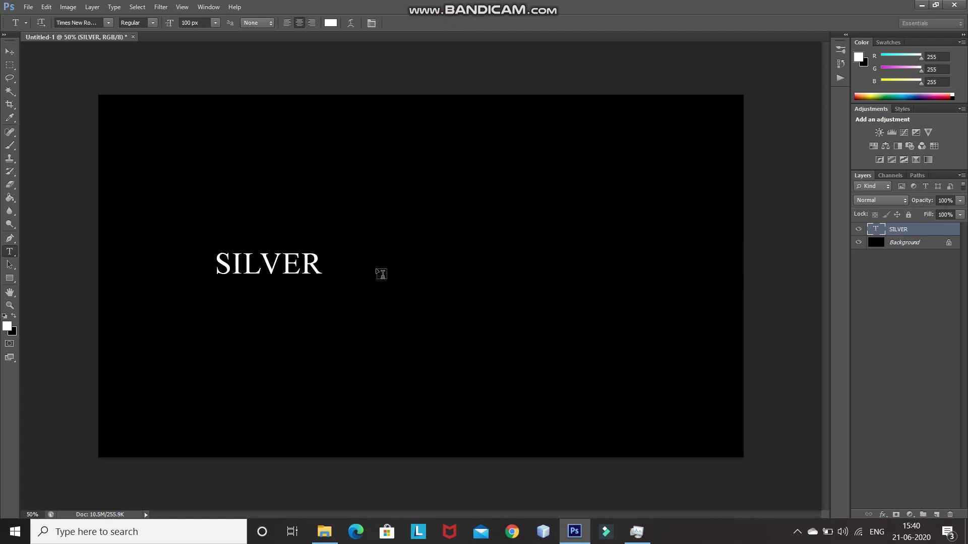
Scale the SILVER text up to about 590% so it spans nearly the full canvas width.
key(v)
key(ctrl+t)
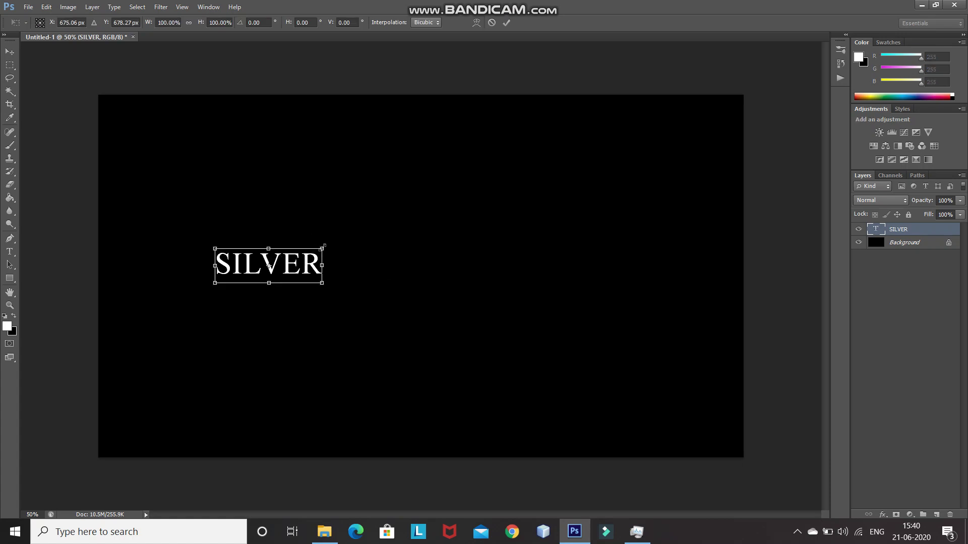
drag(324, 247, 734, 116)
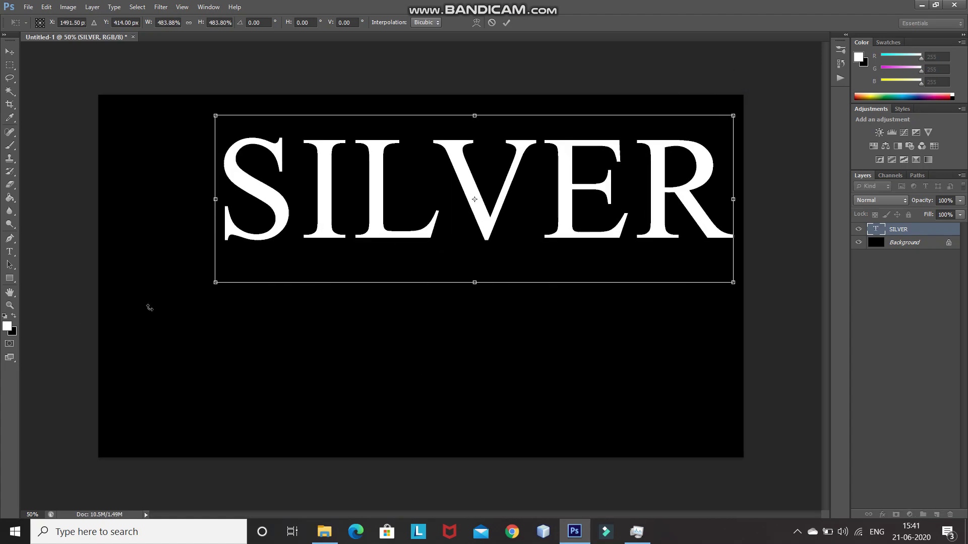
drag(215, 280, 114, 355)
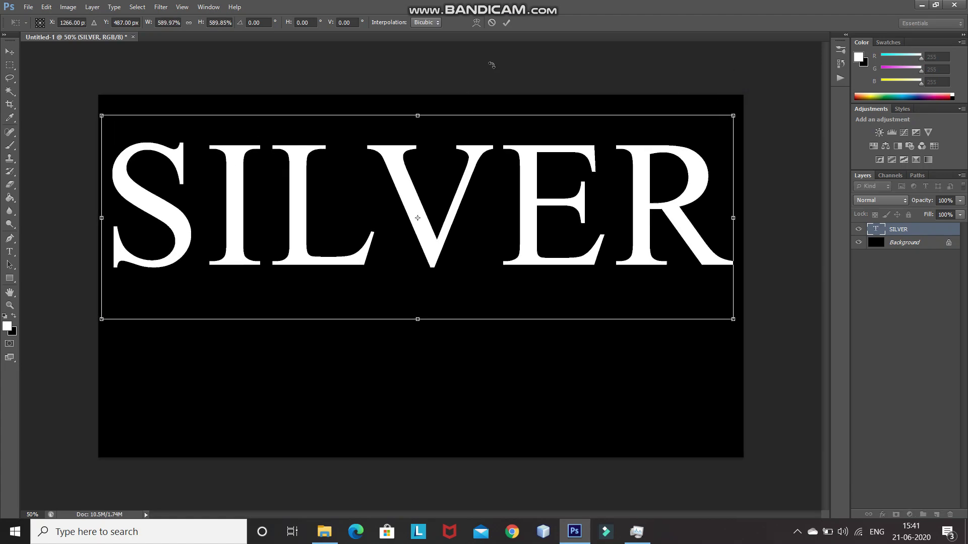
click(506, 23)
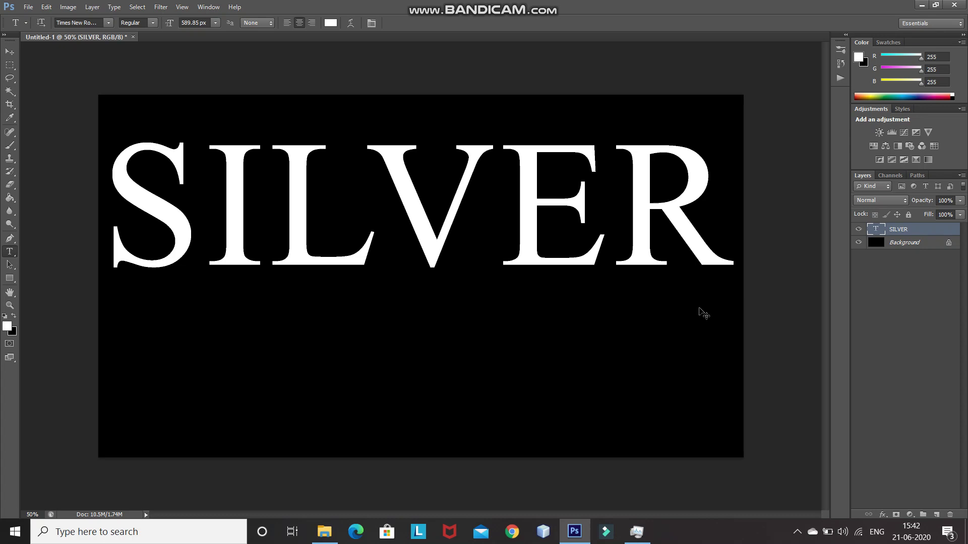
Align the SILVER text with the Background layer on both vertical and horizontal centers.
shift+click(899, 248)
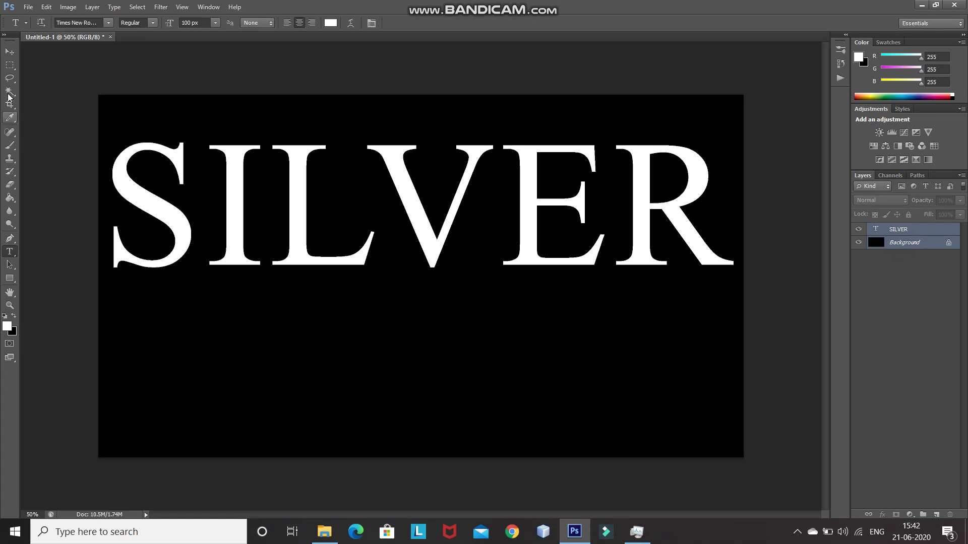
click(10, 53)
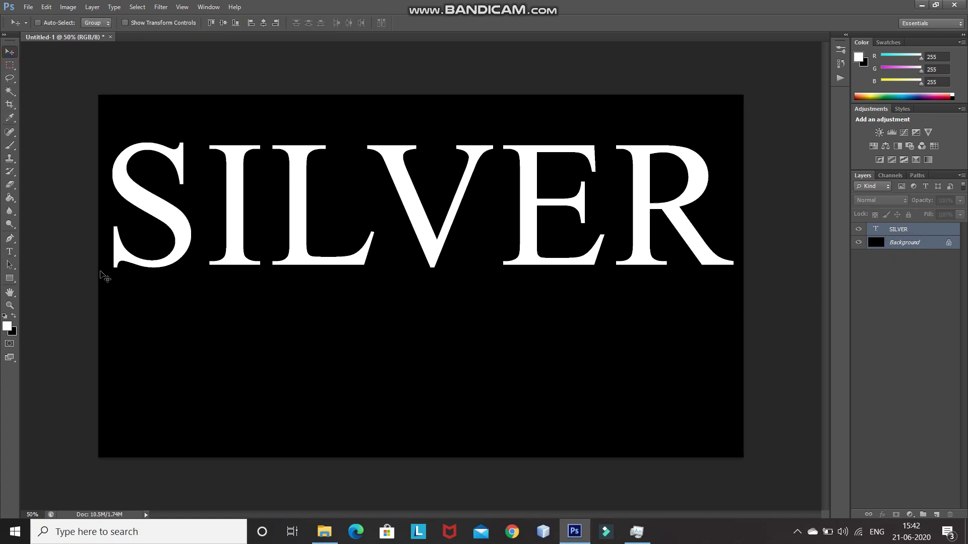
click(223, 23)
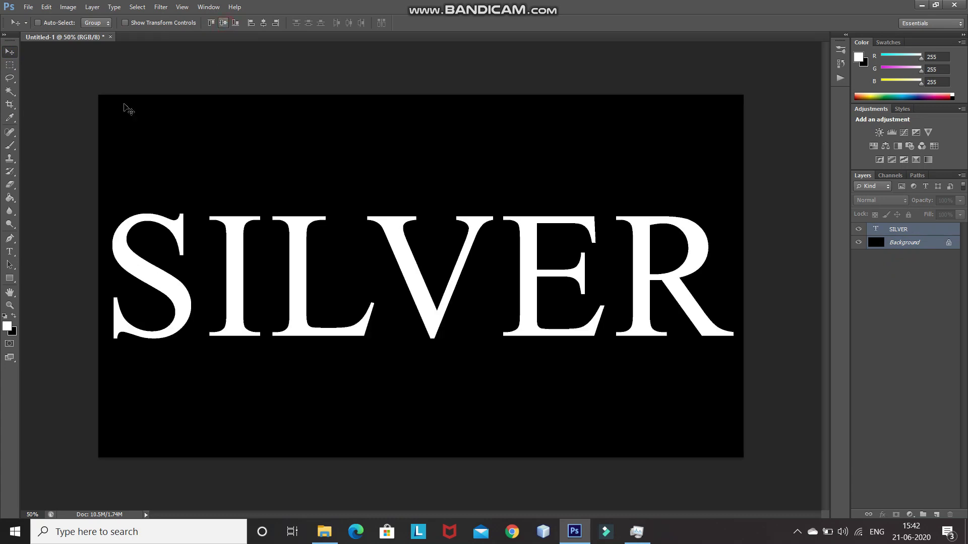
click(264, 24)
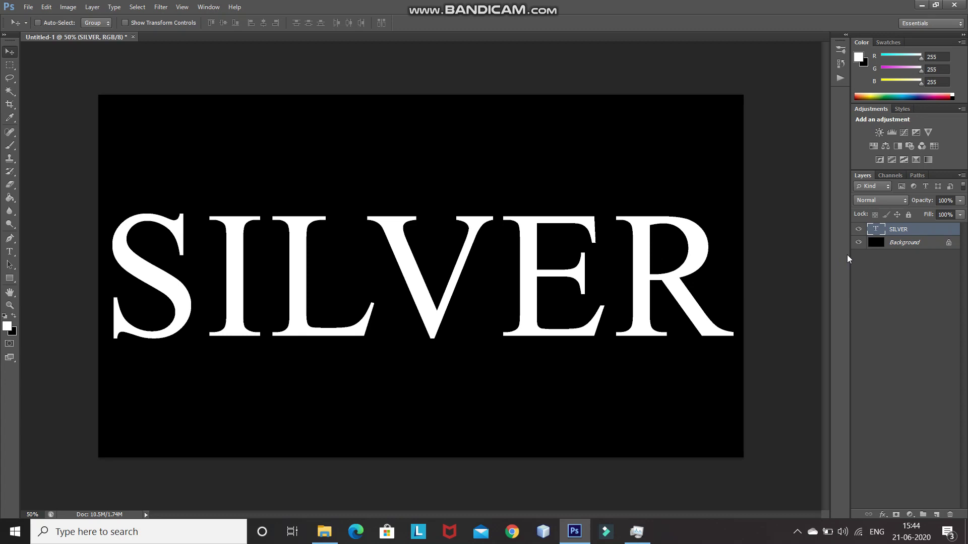
Duplicate the SILVER layer and give the copy a reversed black-to-white Gradient Overlay with Reflected style and 150% scale.
key(ctrl+j)
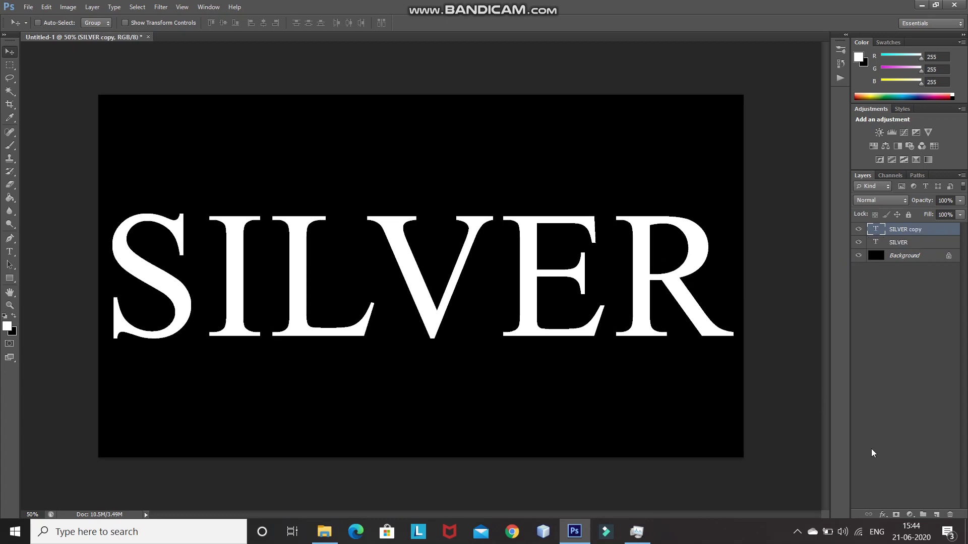
click(884, 514)
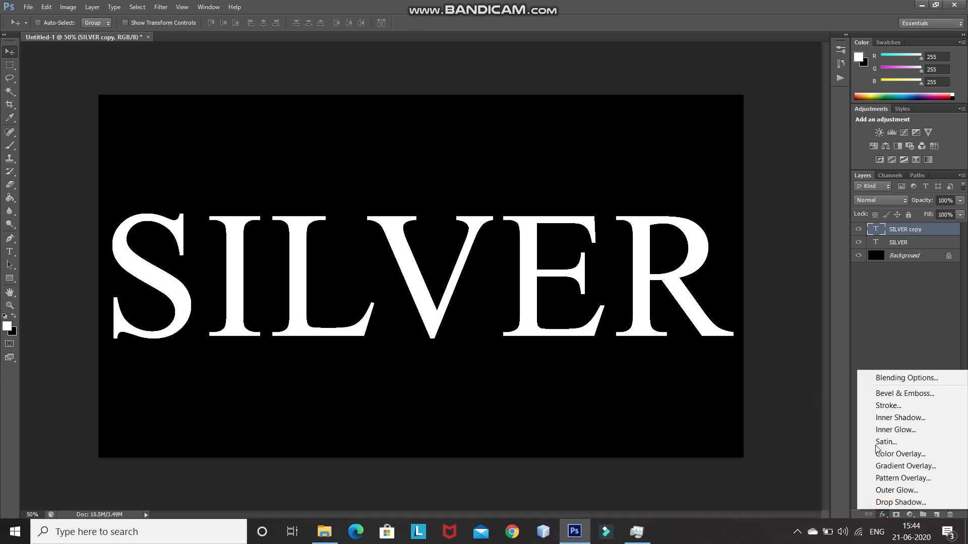
click(886, 377)
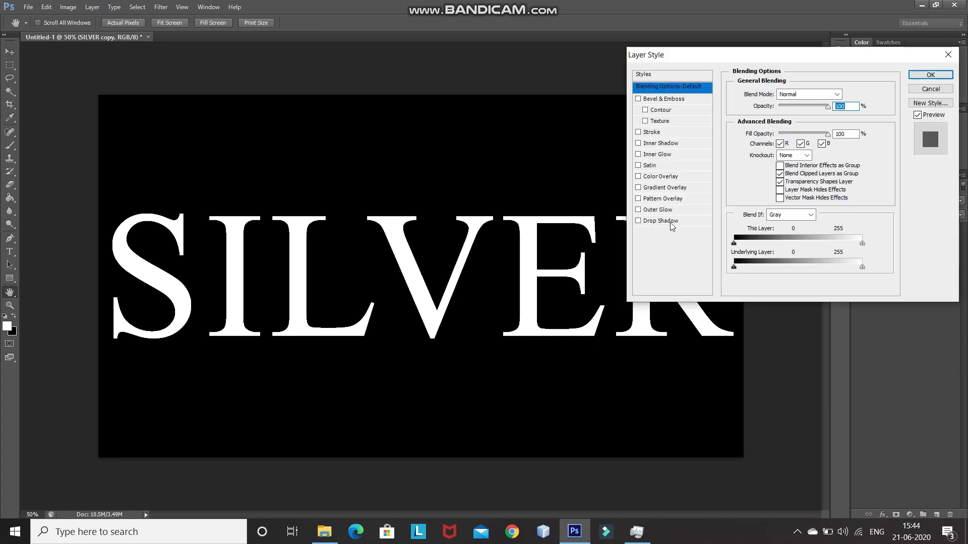
click(671, 188)
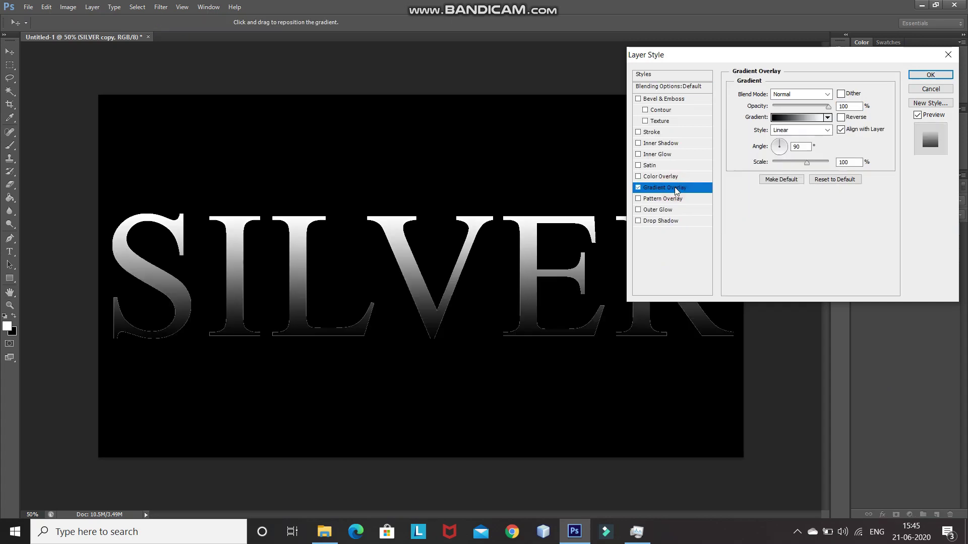
click(827, 117)
double_click(784, 139)
click(840, 118)
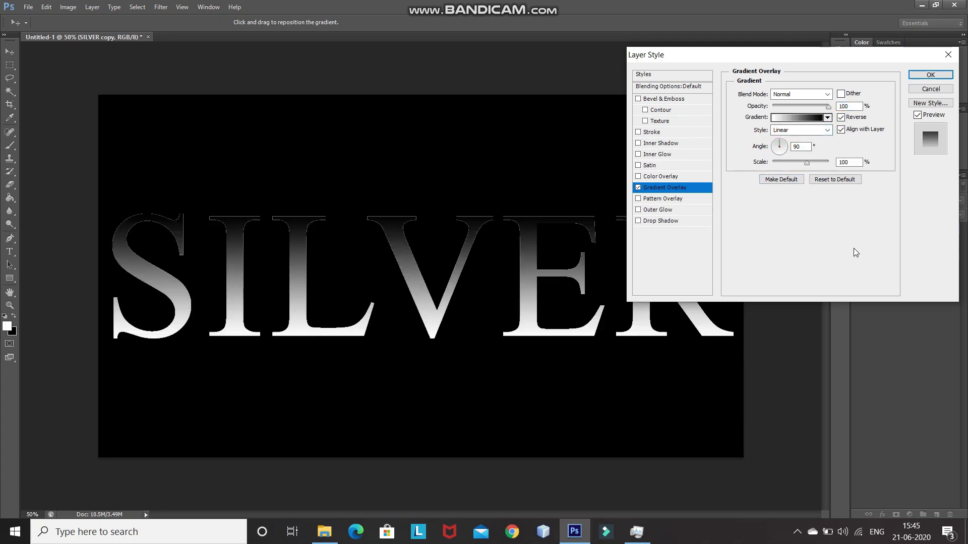
click(817, 131)
click(786, 171)
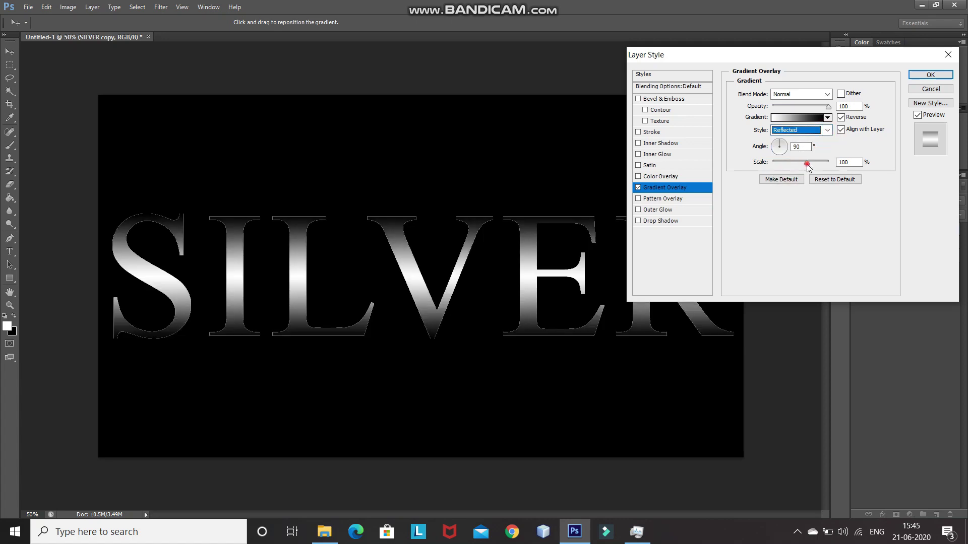
drag(807, 164, 828, 163)
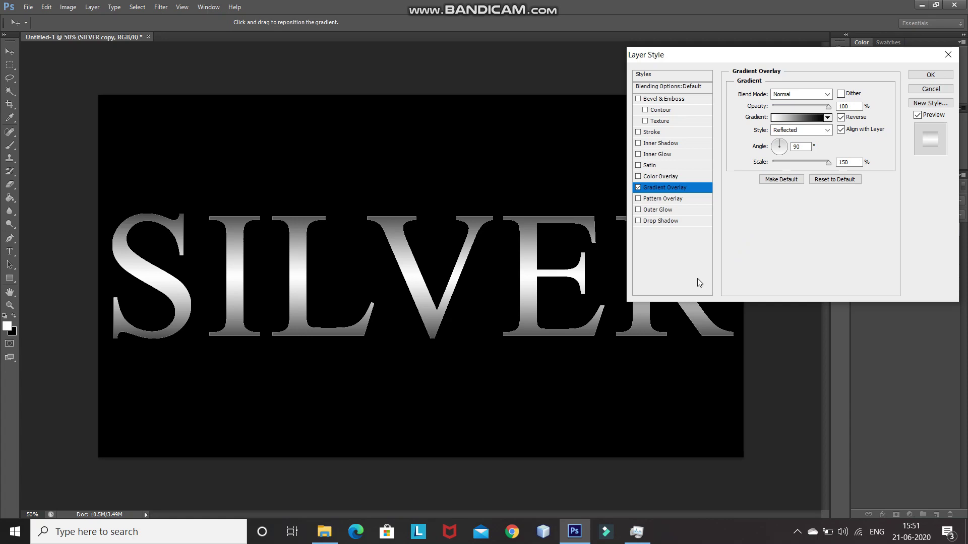
Add an Inner Bevel to the SILVER copy with the Chisel Hard technique and 170% depth.
click(670, 99)
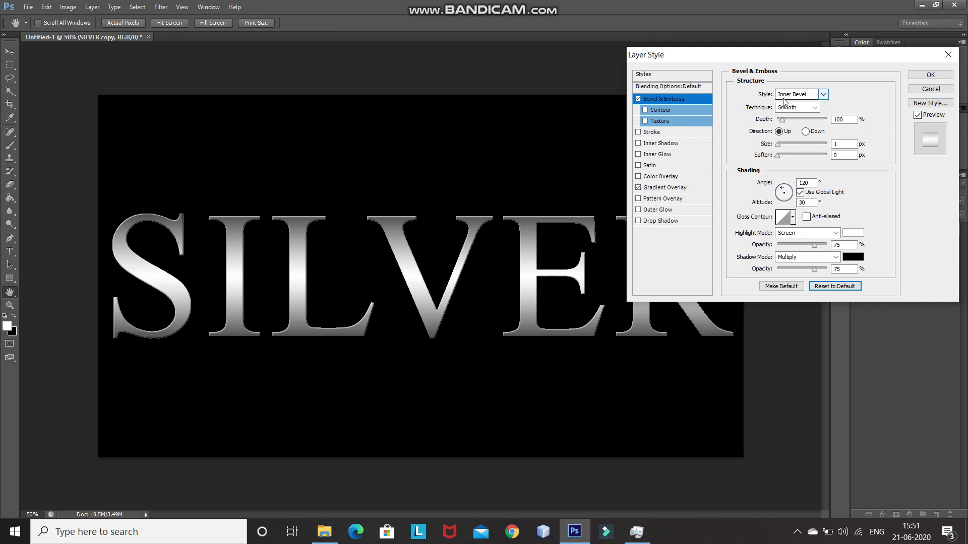
click(815, 108)
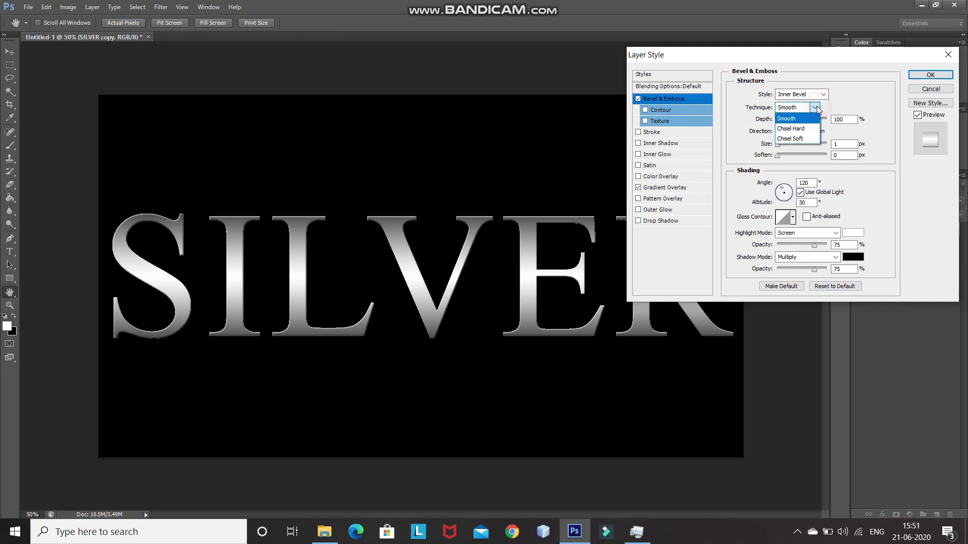
click(798, 129)
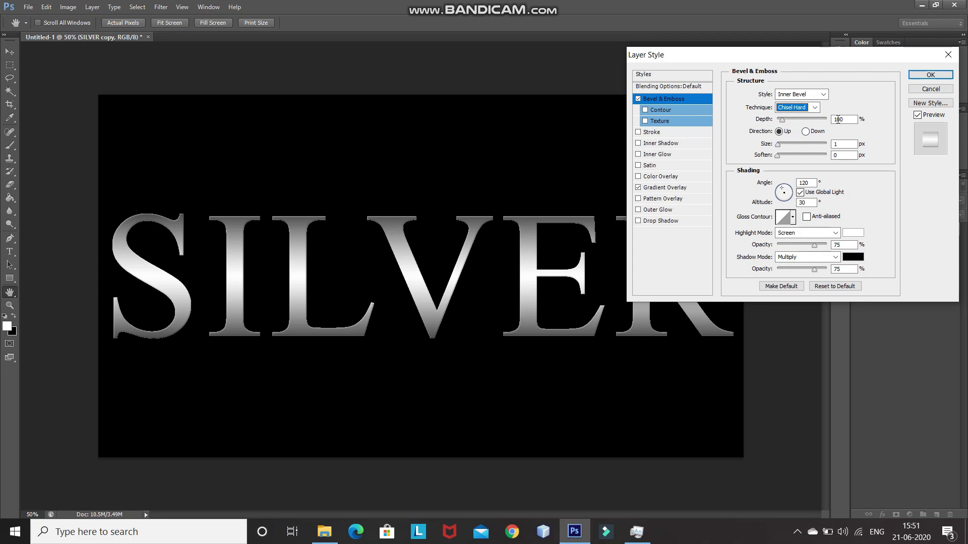
click(846, 119)
key(BackSpace)
key(BackSpace)
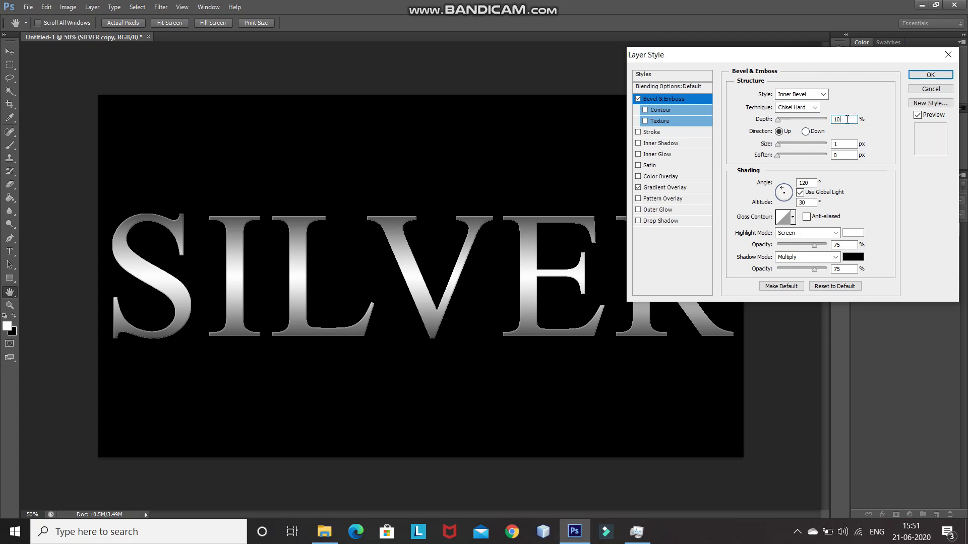
text(70)
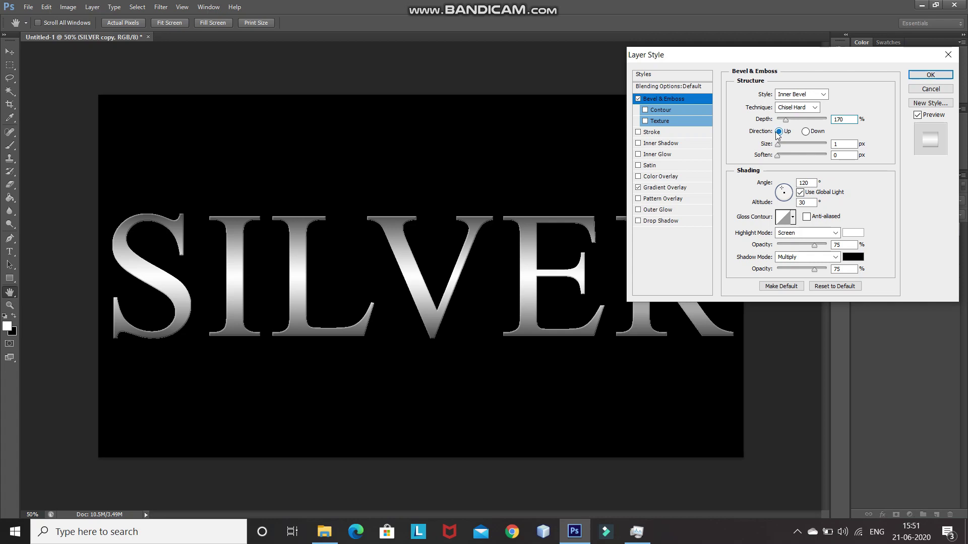
Give the bevel an anti-aliased double-peaked gloss contour and increase its size to about 70 px.
click(793, 219)
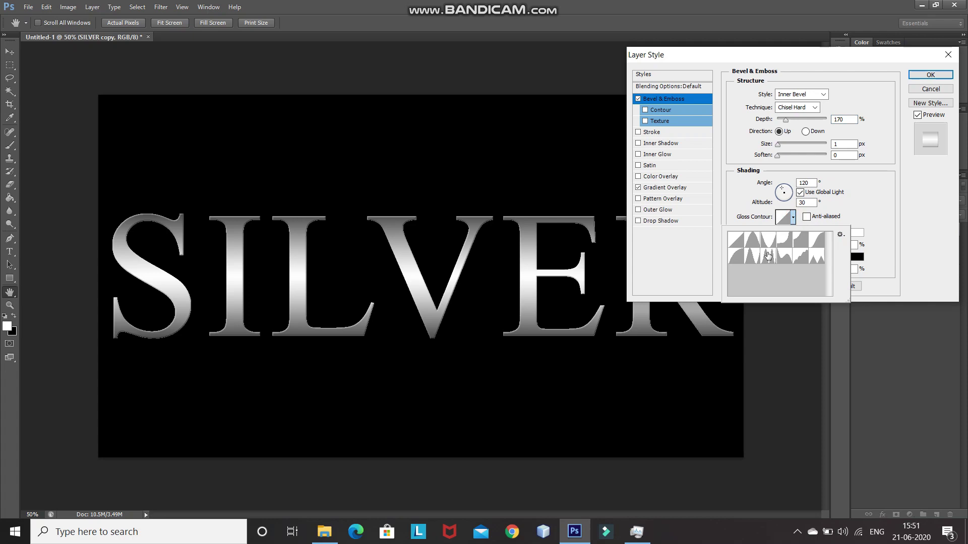
double_click(766, 262)
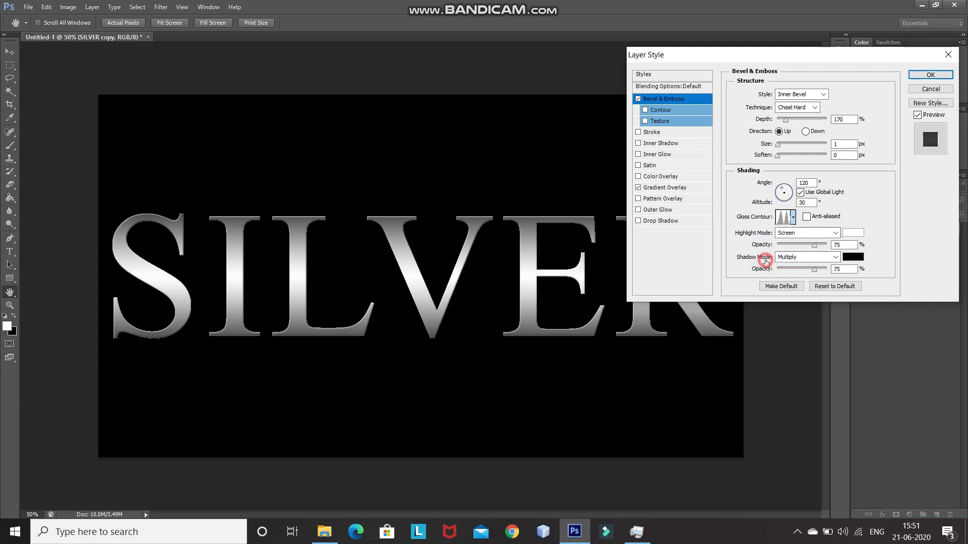
click(806, 218)
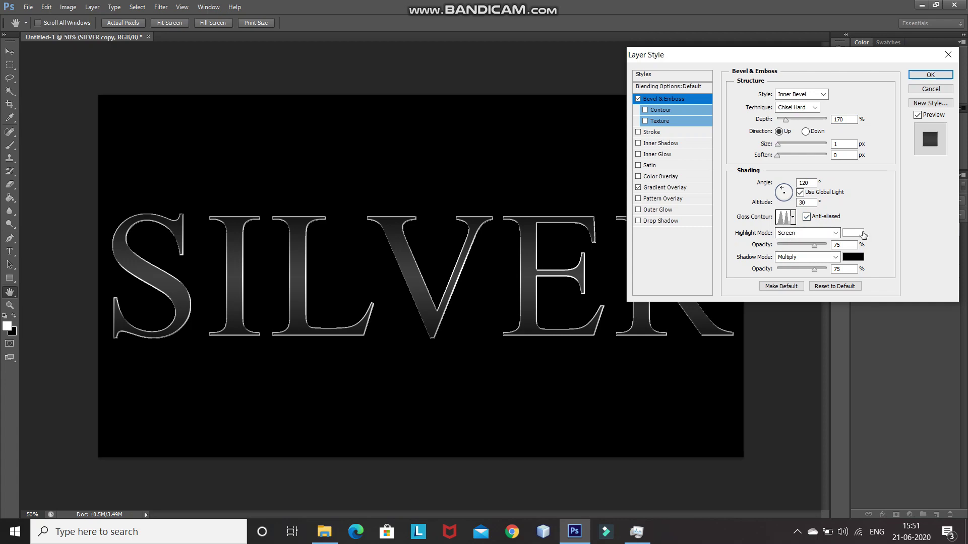
click(833, 245)
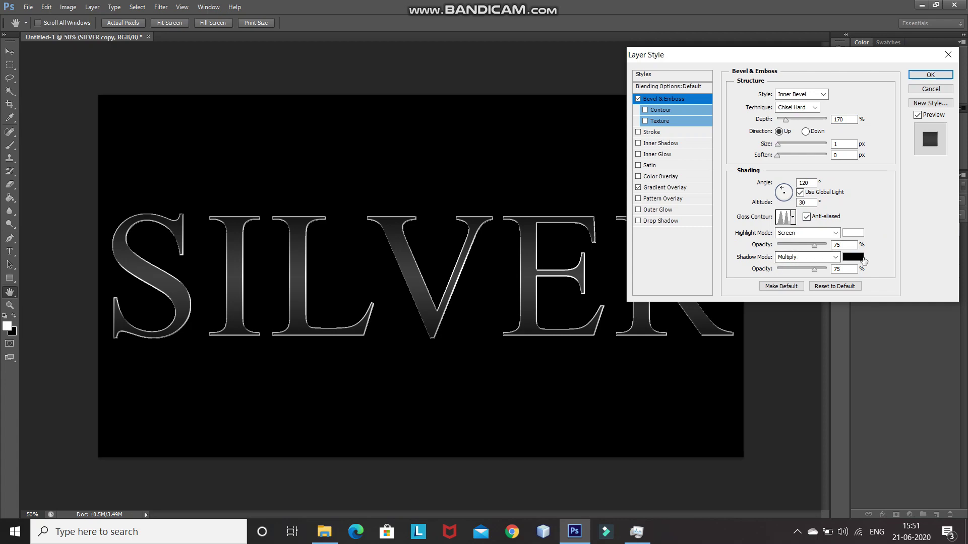
click(846, 269)
drag(777, 144, 793, 148)
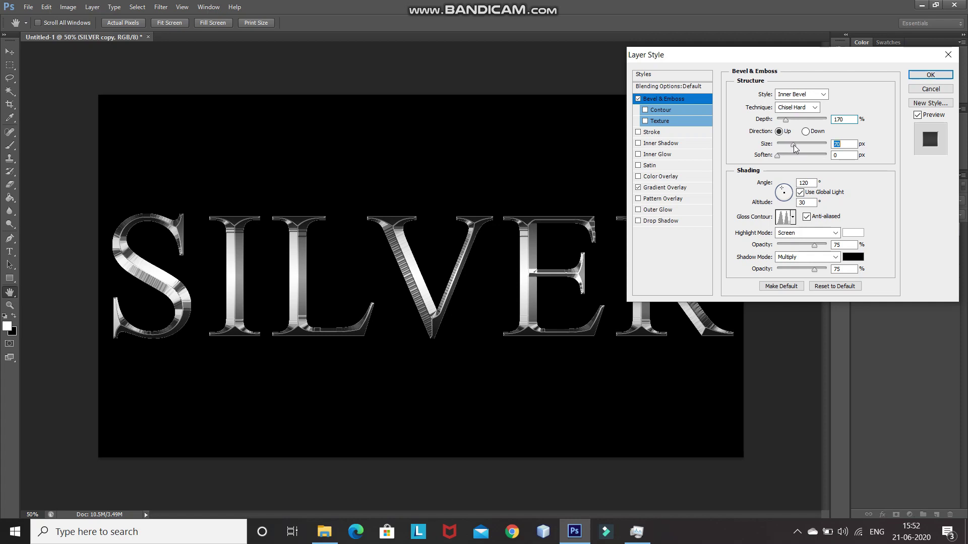
Reduce the SILVER copy's bevel size to about 65 px and apply the layer style.
drag(794, 147, 791, 146)
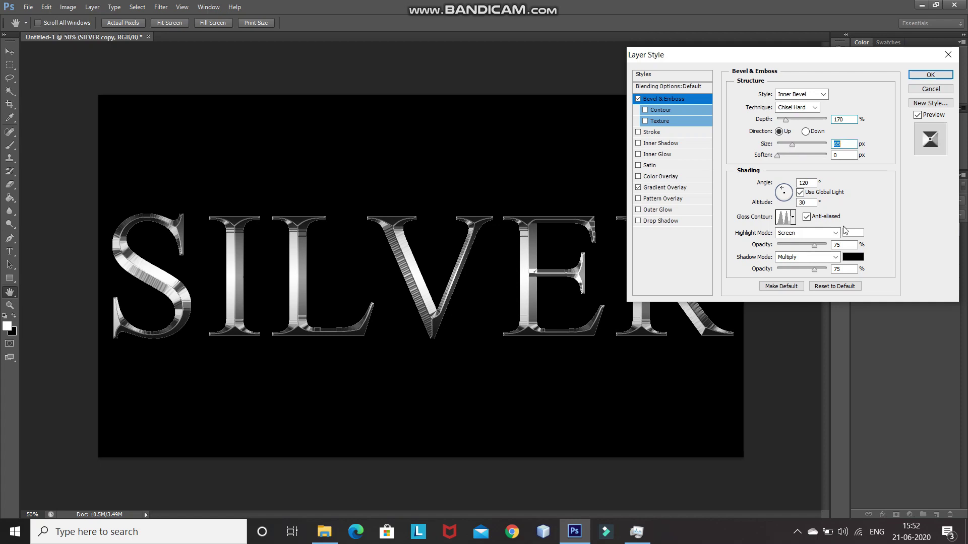
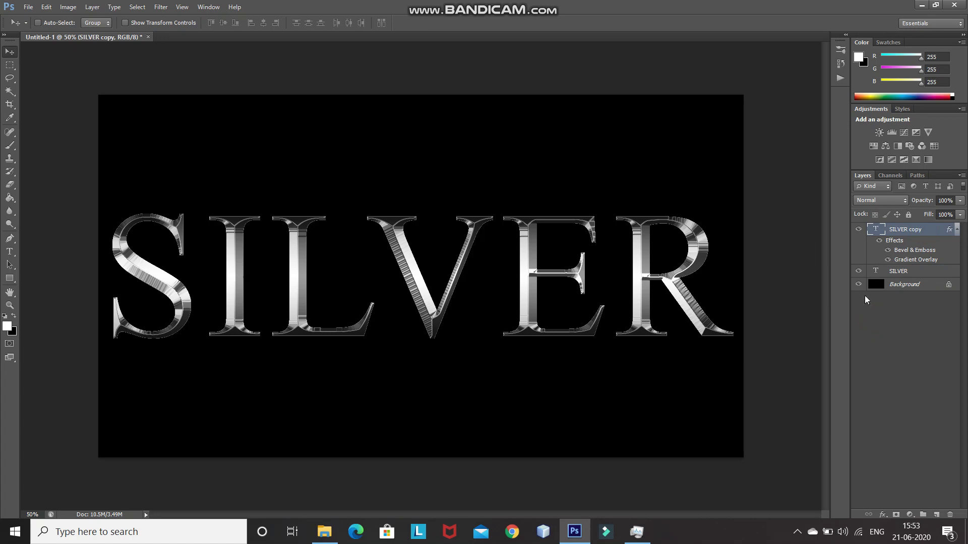
Add an outside Stroke effect to the original SILVER layer and set its size to 10 px.
click(915, 272)
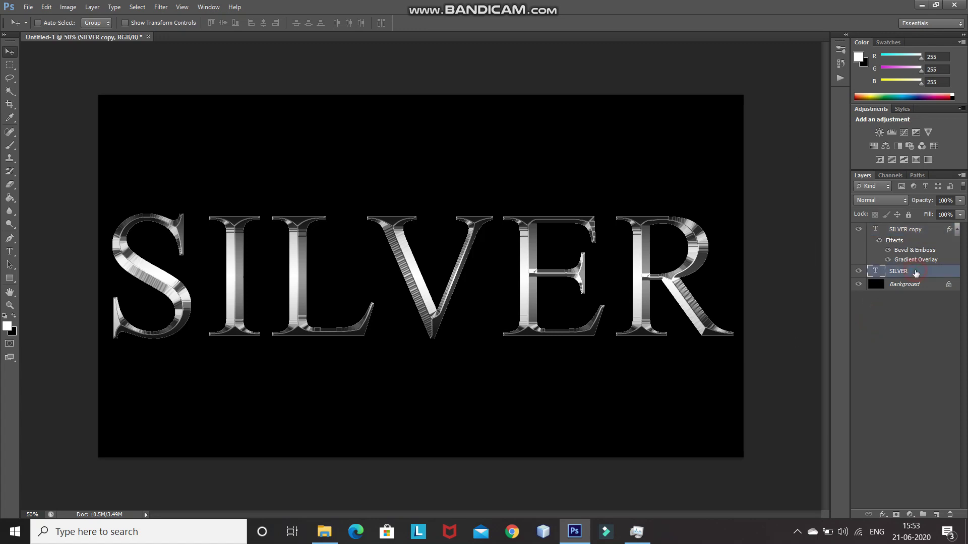
click(882, 515)
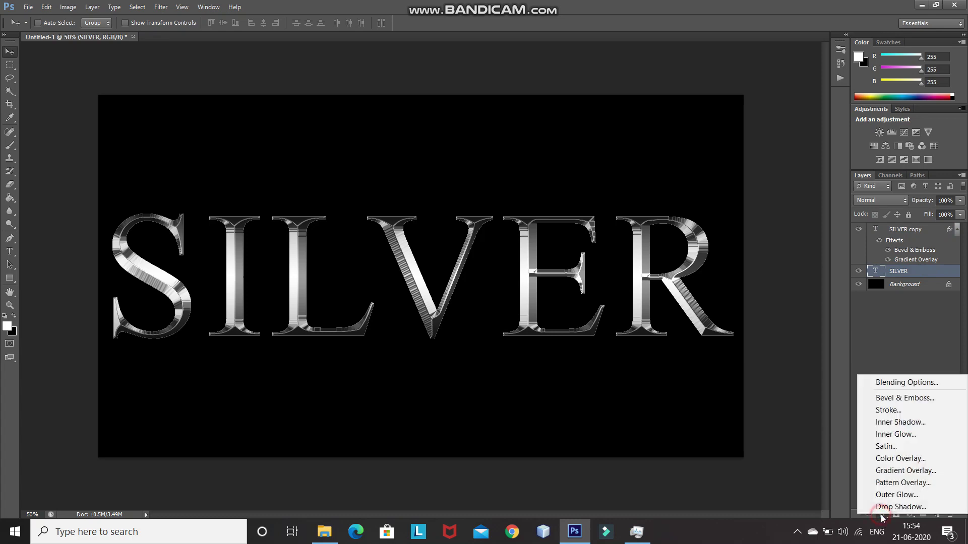
click(887, 382)
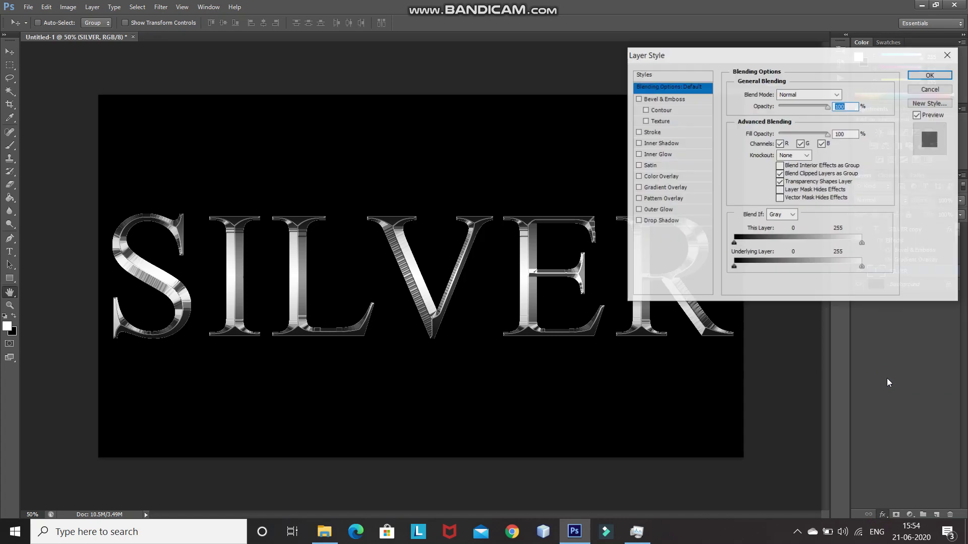
click(669, 132)
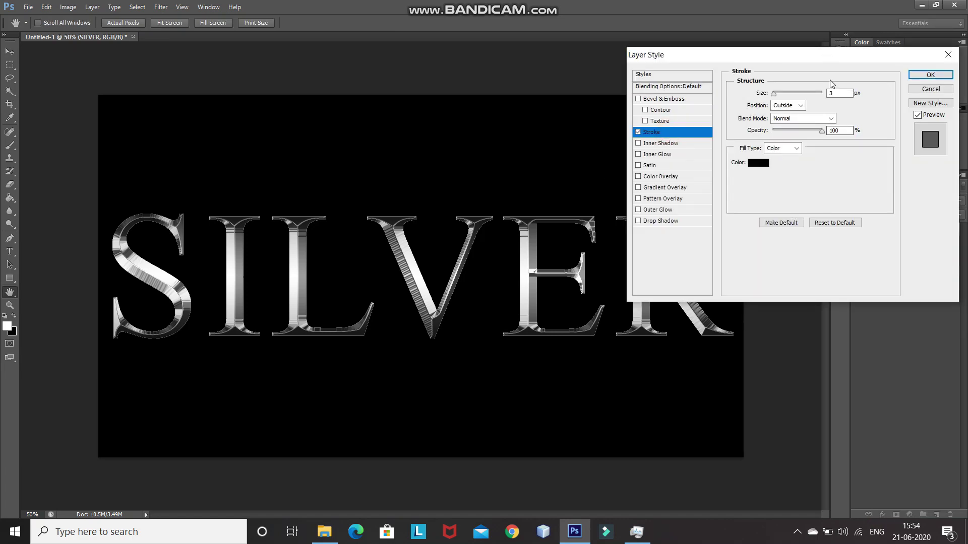
double_click(838, 93)
text(10)
Change the stroke's fill type to Gradient and choose the black-to-white gradient.
click(795, 148)
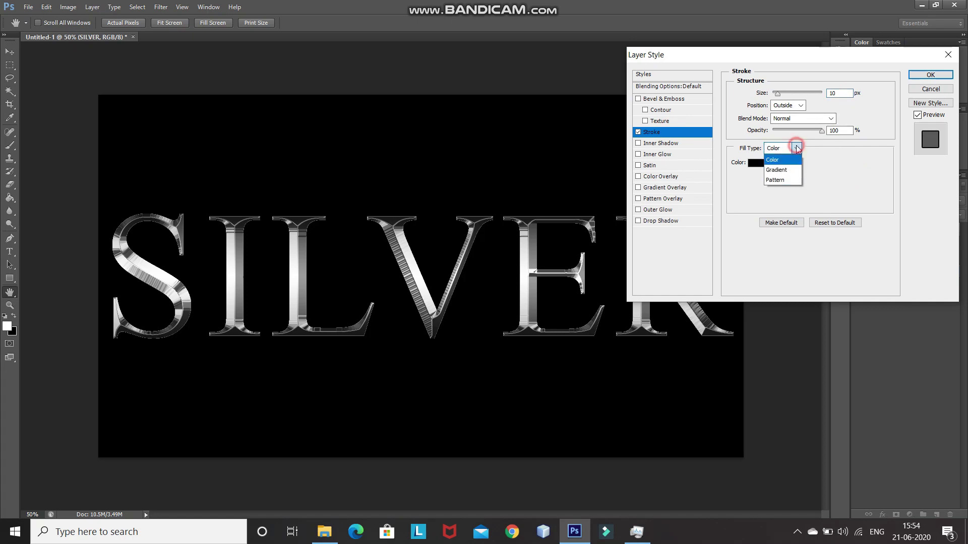
click(784, 171)
click(784, 163)
click(113, 89)
click(256, 71)
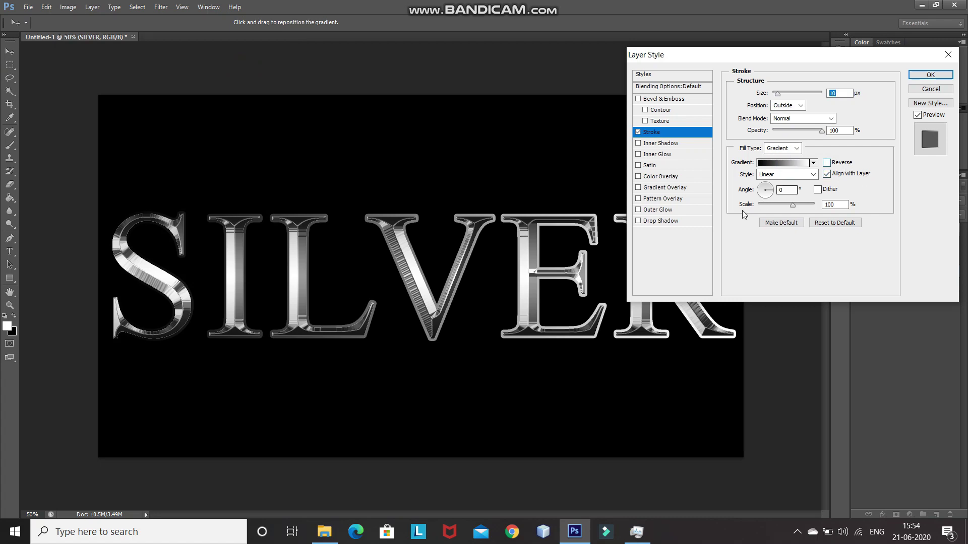
Set the stroke gradient to Reflected style with a 90° angle and 150% scale.
click(814, 175)
click(785, 216)
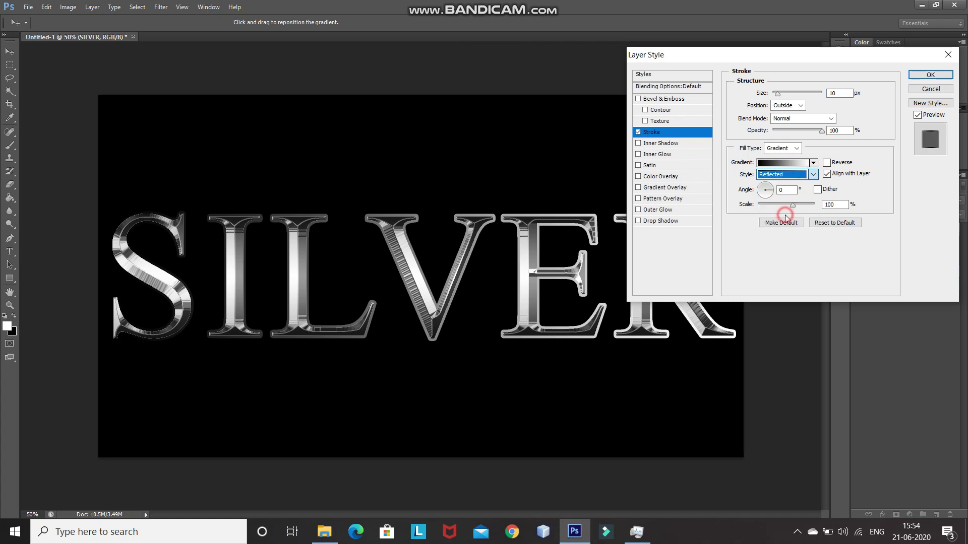
click(788, 191)
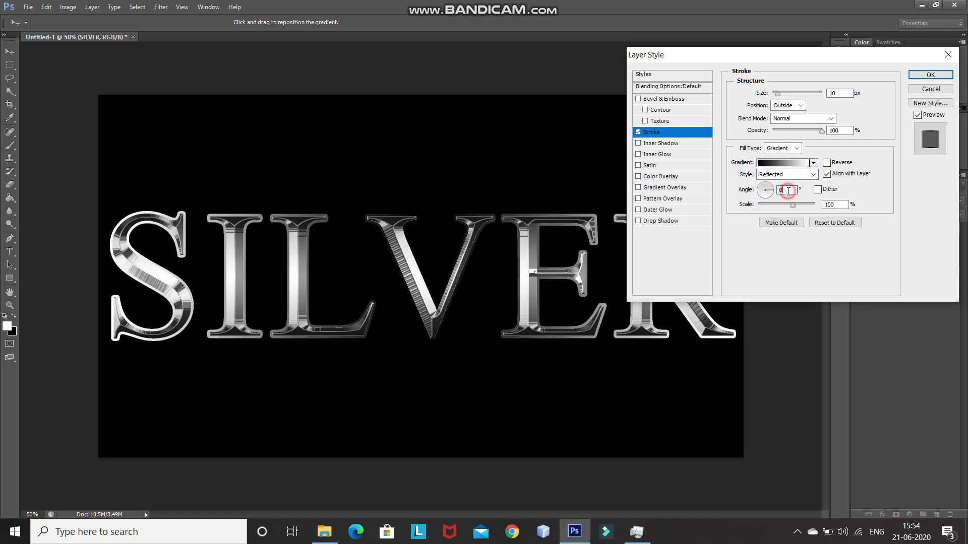
text(90)
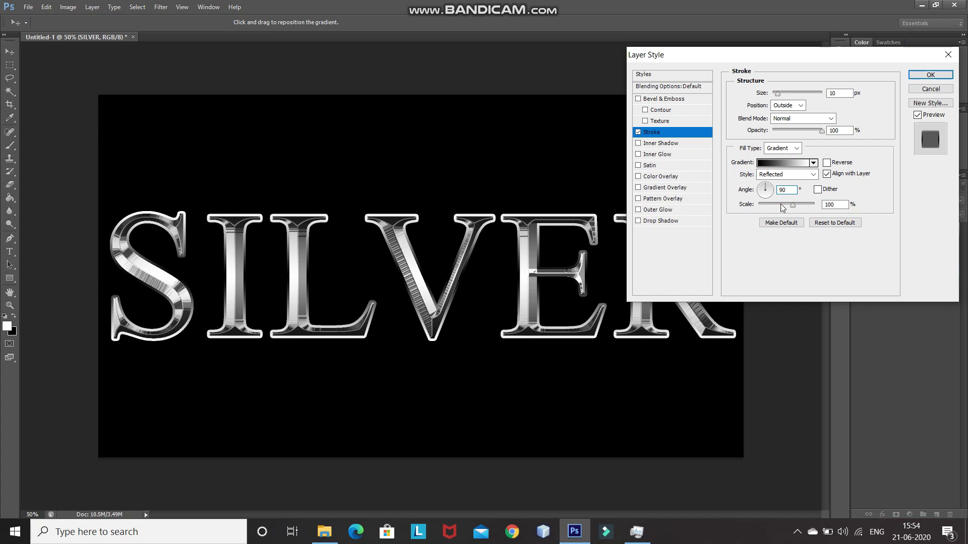
drag(794, 207, 817, 207)
key(Tab)
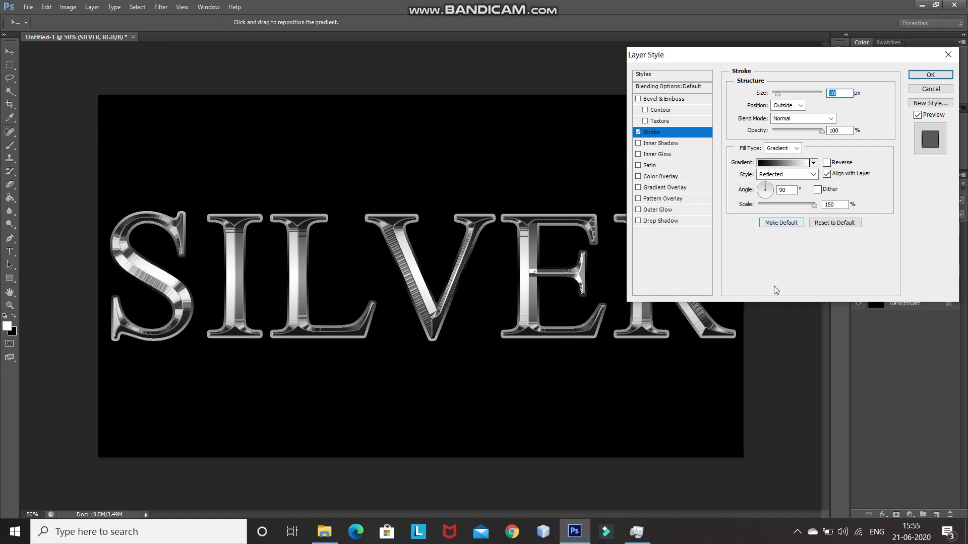
Add a Bevel & Emboss to the SILVER layer using Stroke Emboss, the Chisel Hard technique and 170% depth.
click(682, 99)
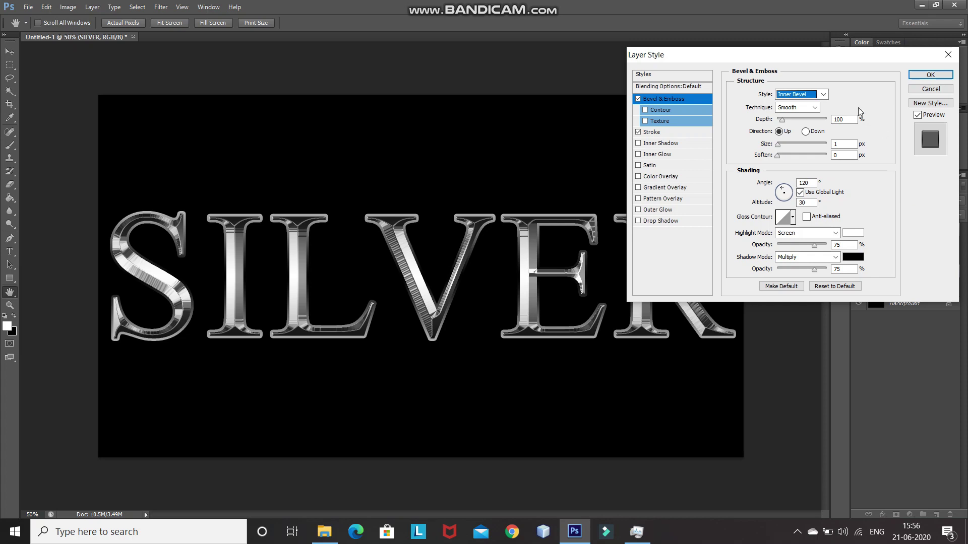
click(824, 95)
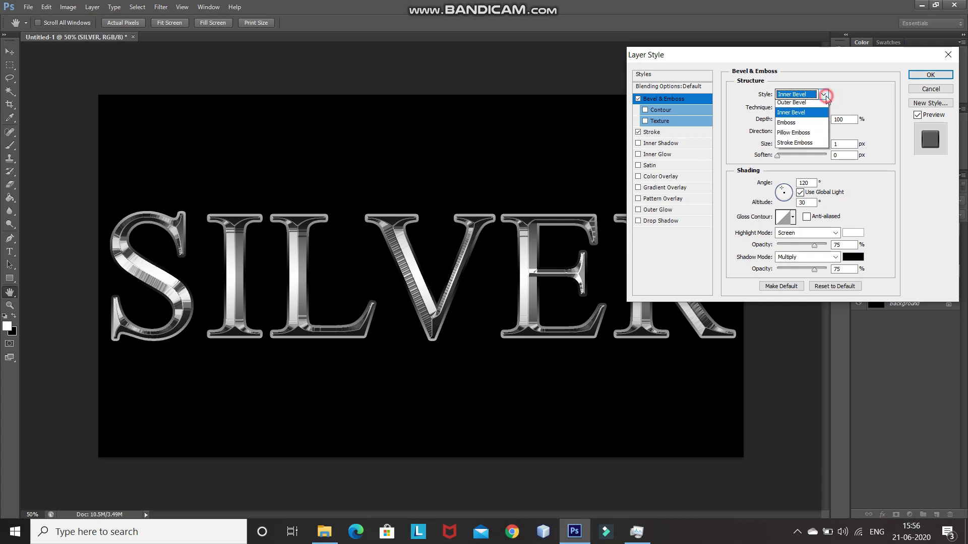
click(787, 147)
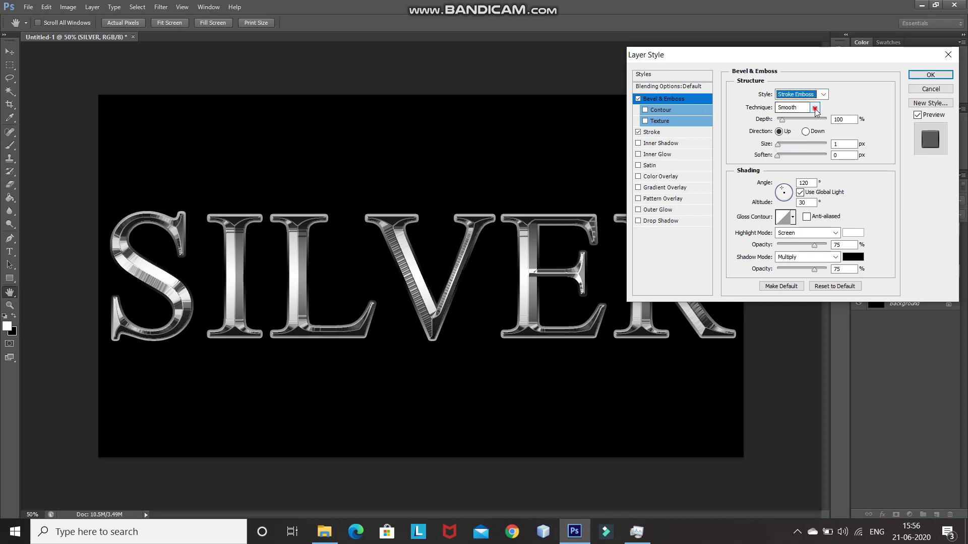
click(813, 108)
click(804, 130)
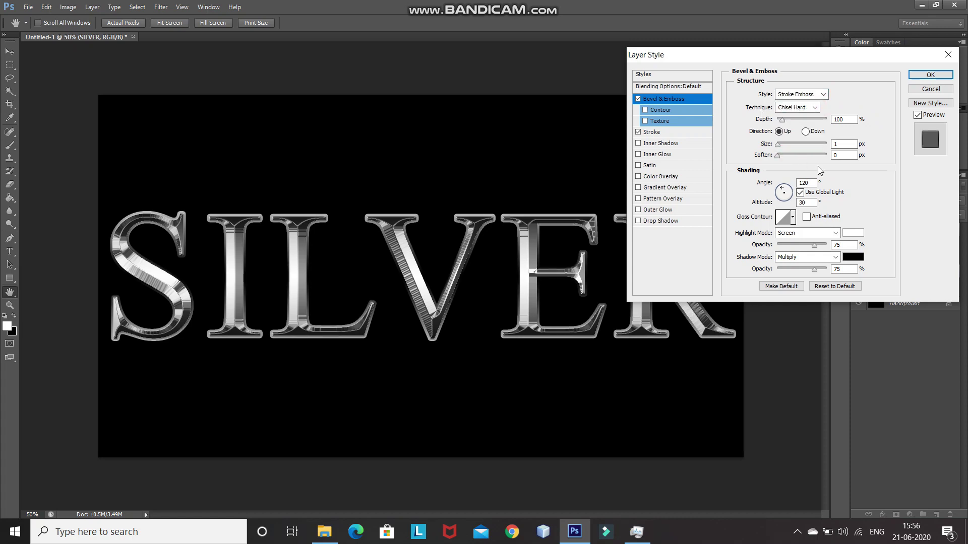
click(845, 119)
key(BackSpace)
text(70)
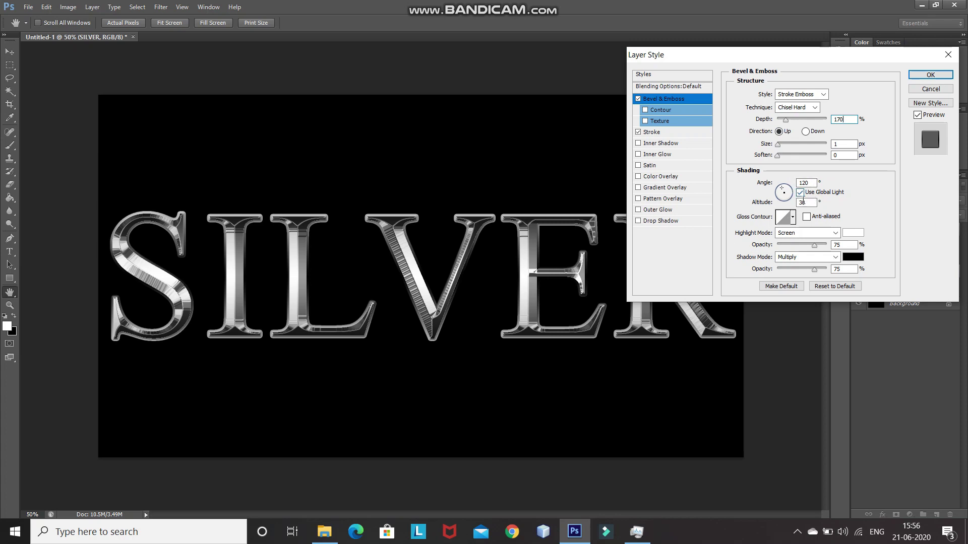
Give the stroke emboss an anti-aliased double-peaked gloss contour and set its size to 70 px.
click(794, 217)
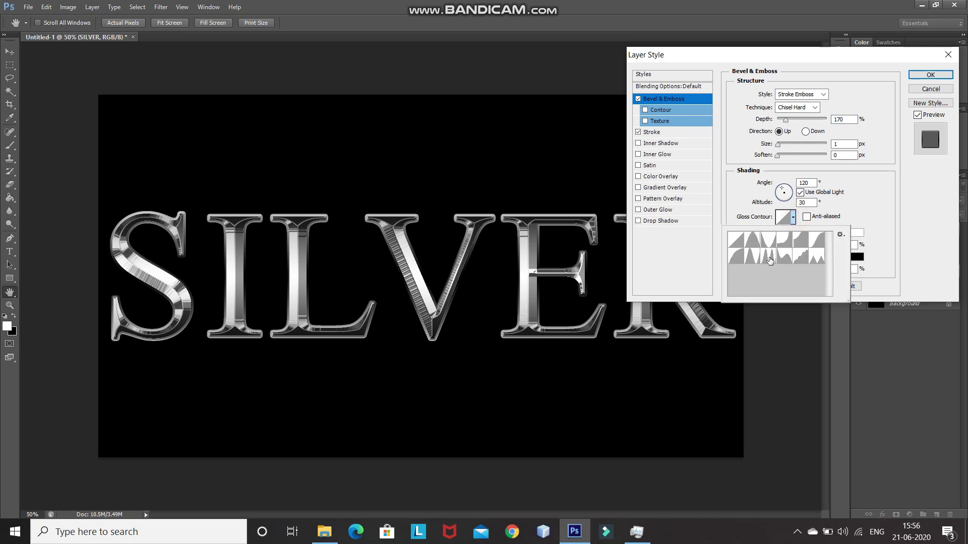
double_click(769, 257)
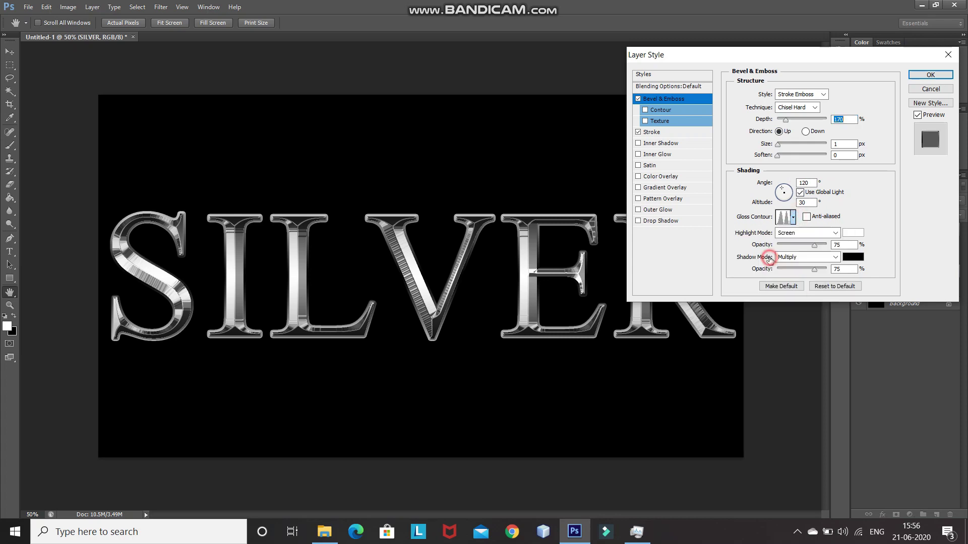
click(806, 217)
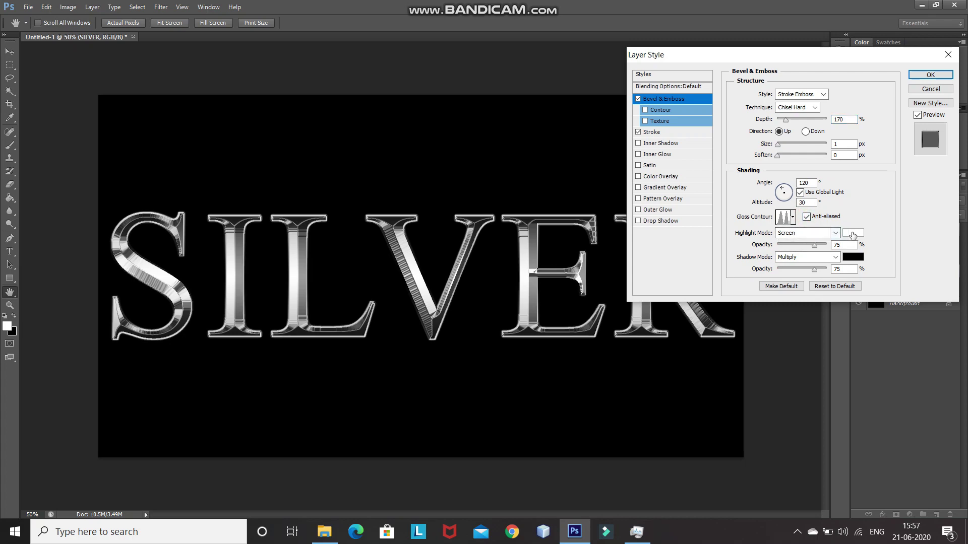
click(841, 243)
double_click(841, 144)
text(70)
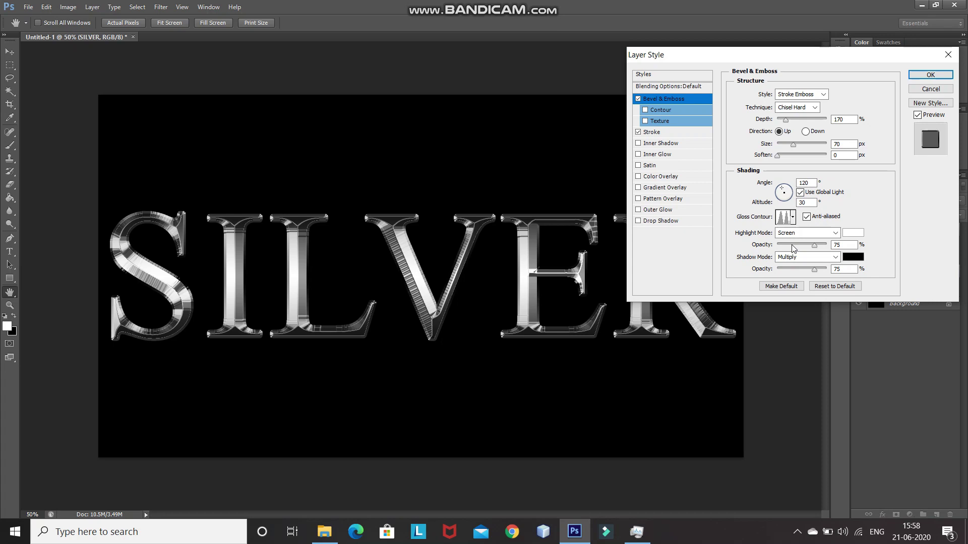
Add an Outer Glow to the SILVER layer with 40% opacity and the grey colour a3a3a3.
click(682, 211)
click(839, 106)
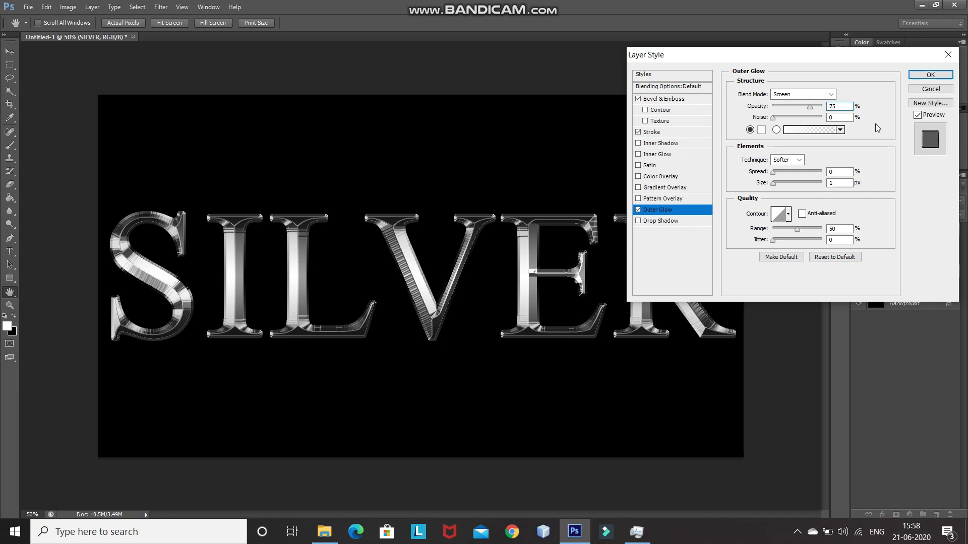
key(BackSpace)
text(40)
click(761, 131)
text(a3a3a3)
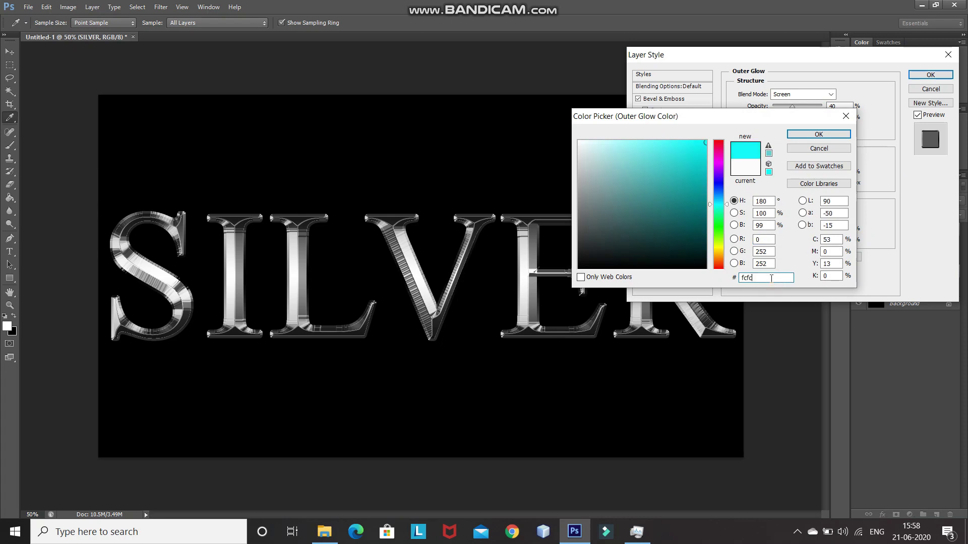
click(803, 136)
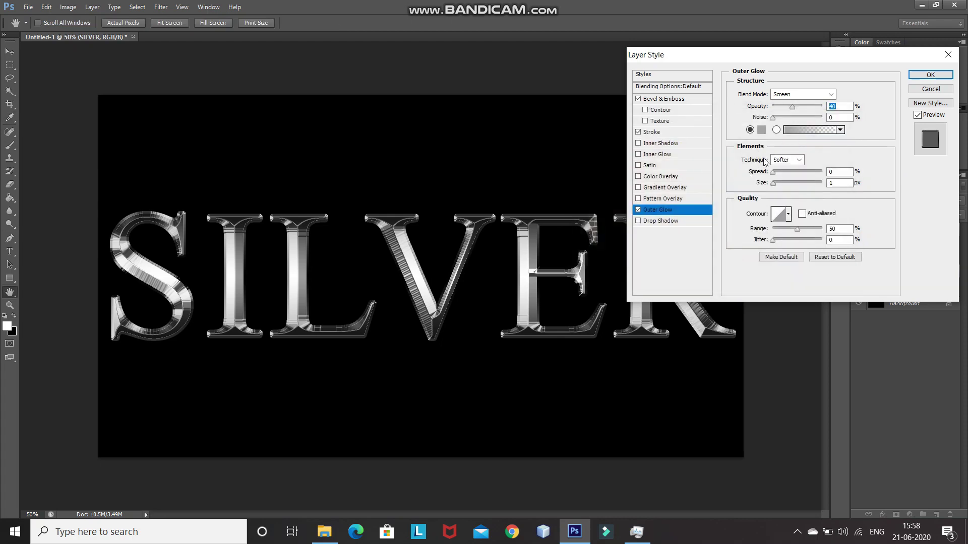
Set the outer glow's size to 40 px and apply the SILVER layer's style.
click(839, 183)
text(40)
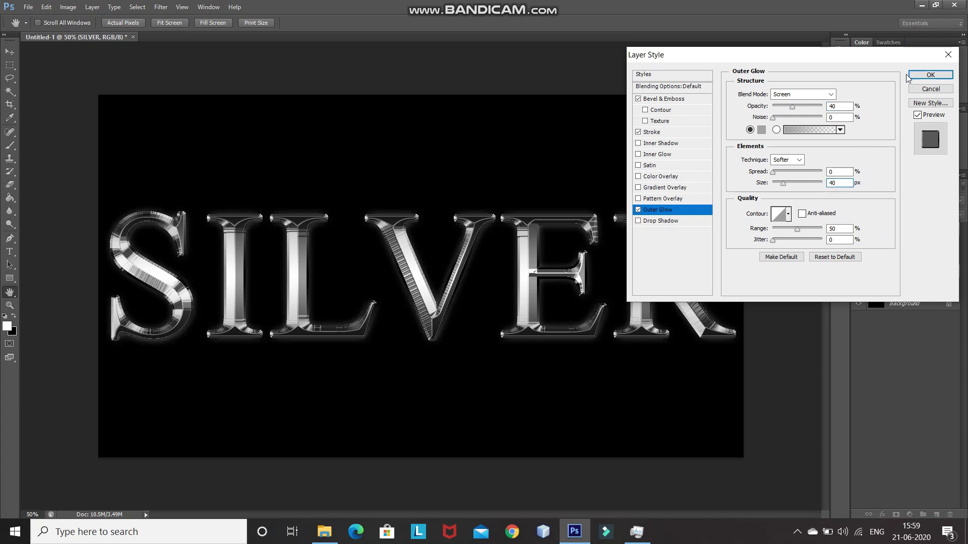
click(926, 75)
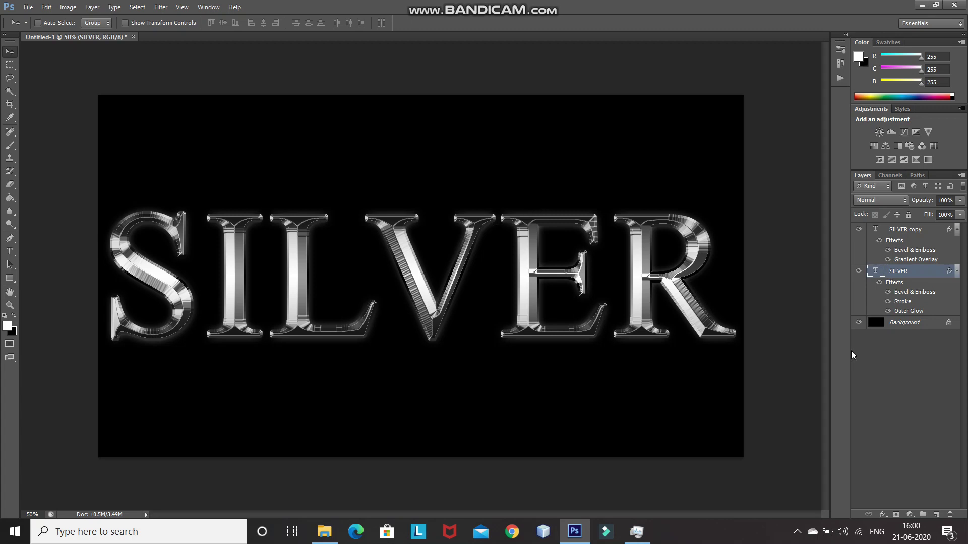
Place the dark-grunge-texture image from the Silver Text Effect folder above the Background layer and enlarge it to cover the canvas.
click(907, 323)
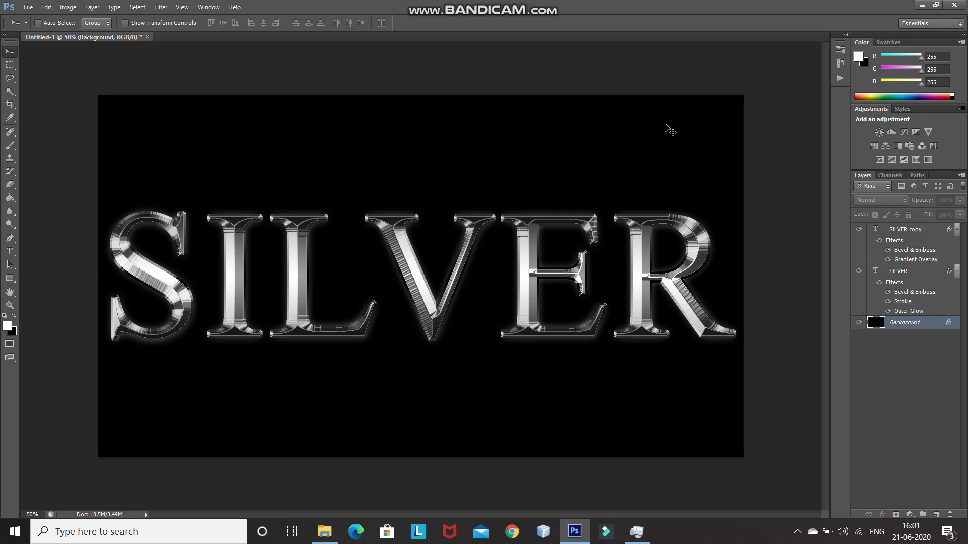
click(324, 532)
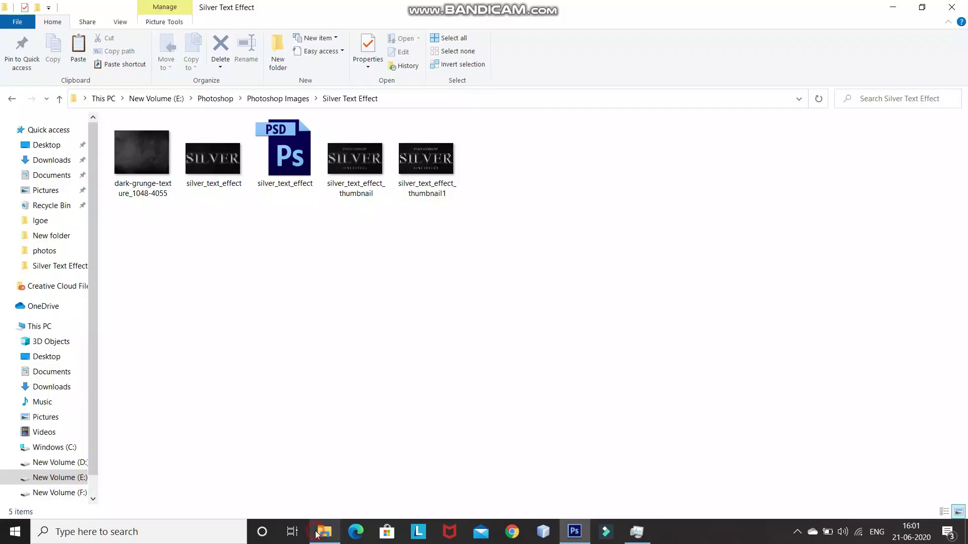
drag(131, 173, 504, 443)
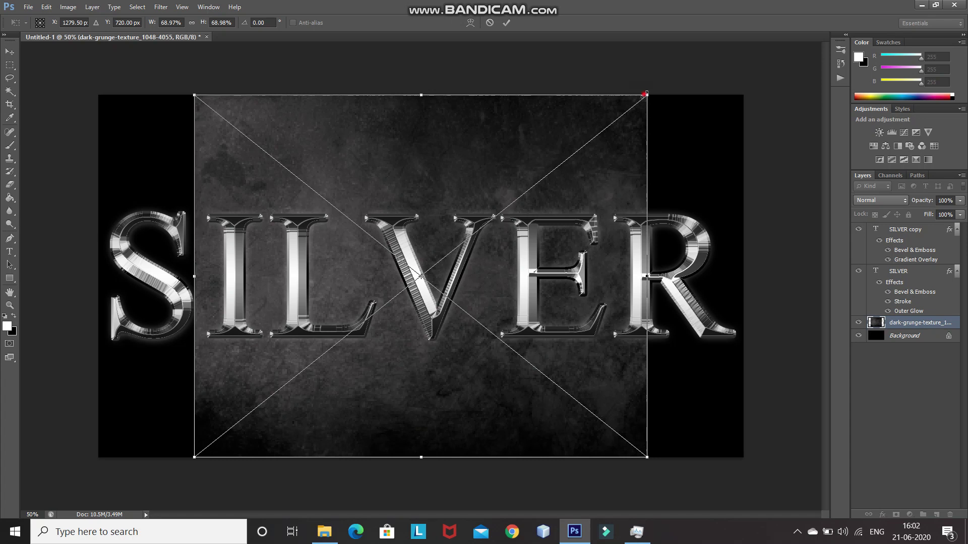
drag(645, 93, 777, 47)
drag(195, 457, 73, 503)
click(506, 23)
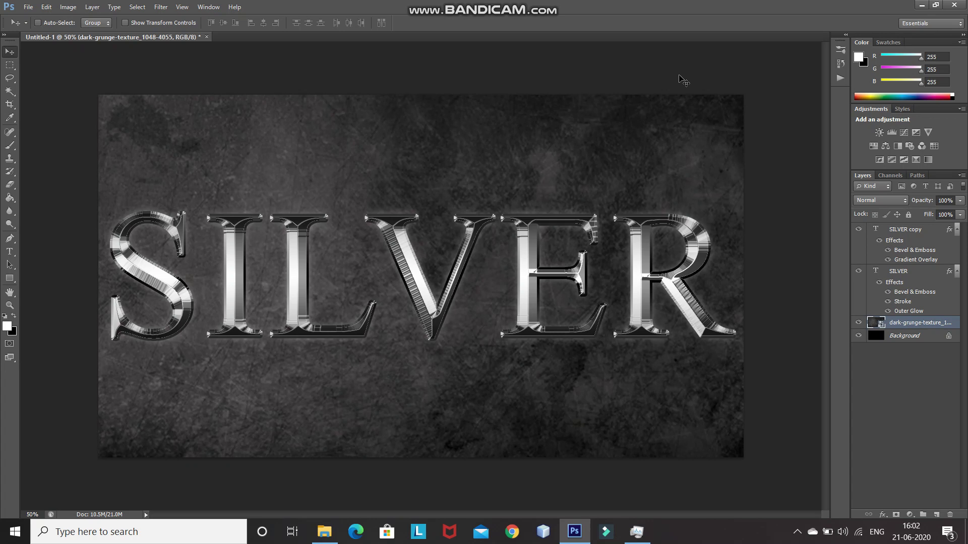
Lower the opacity of the dark grunge texture layer to 20%.
double_click(944, 200)
text(0)
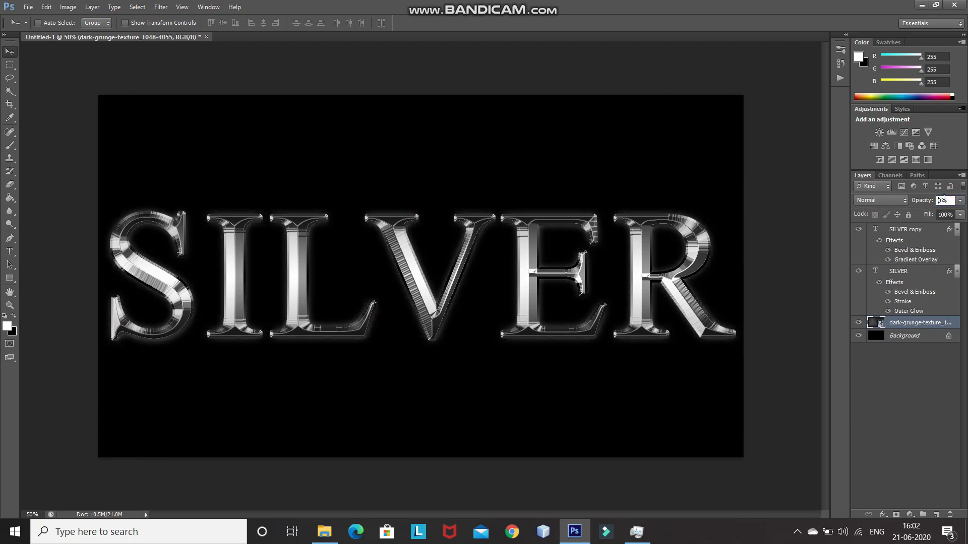
key(Return)
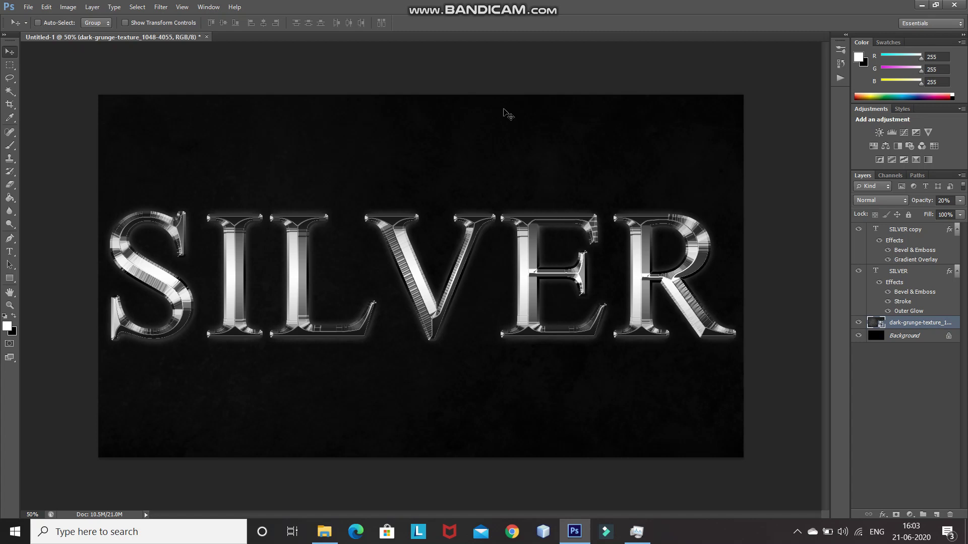
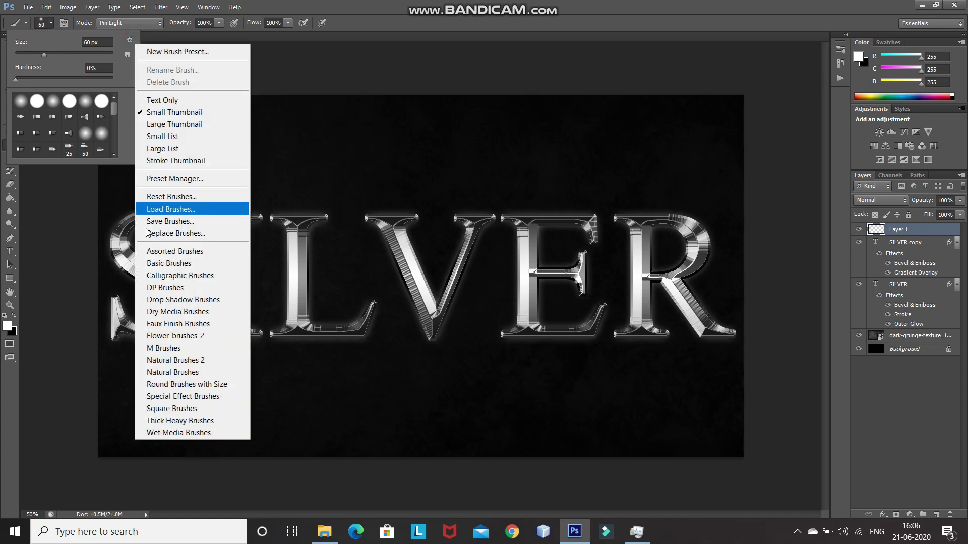
Load the Assorted Brushes set into the brush presets.
click(147, 251)
click(528, 202)
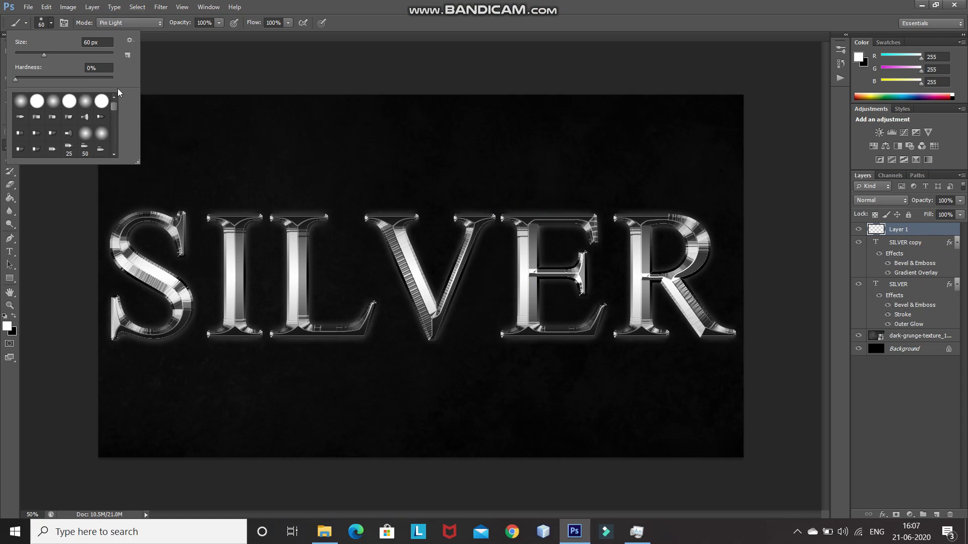
click(130, 41)
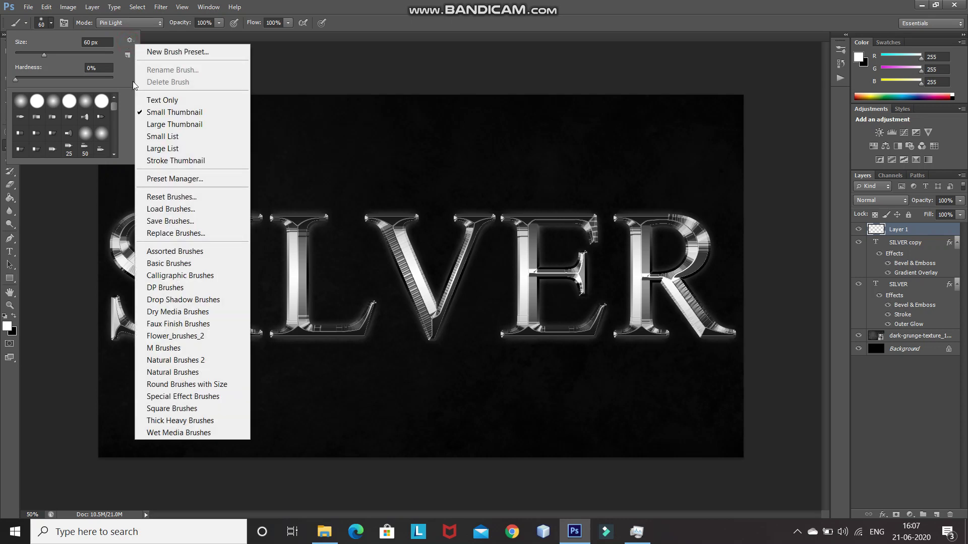
Display the brush presets as a large list and choose the Crosshatch 4 brush.
click(149, 149)
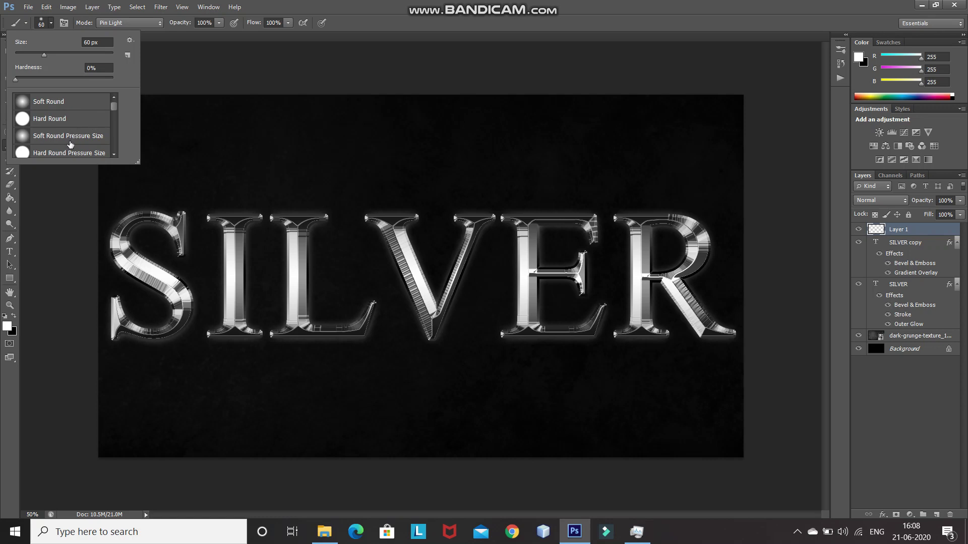
scroll(70, 144, down, 12)
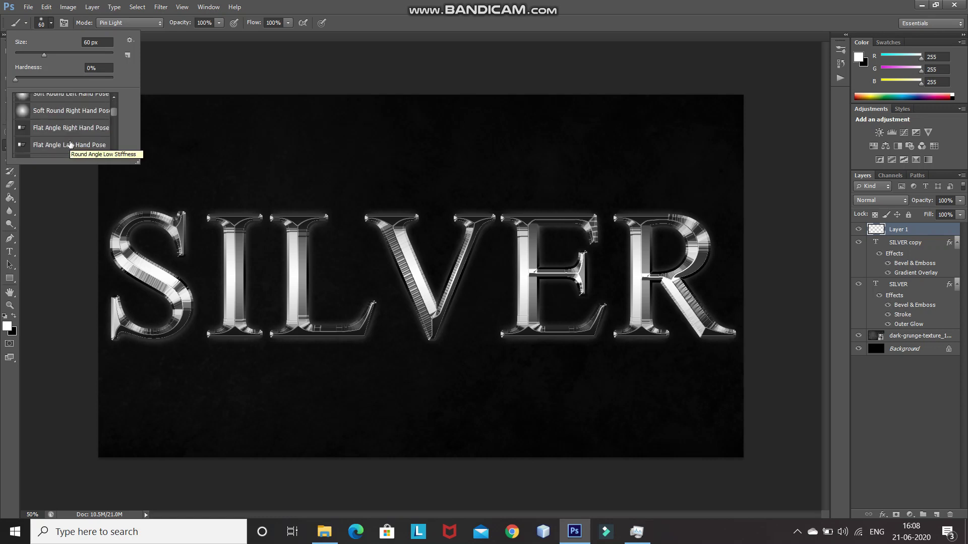
scroll(70, 144, down, 6)
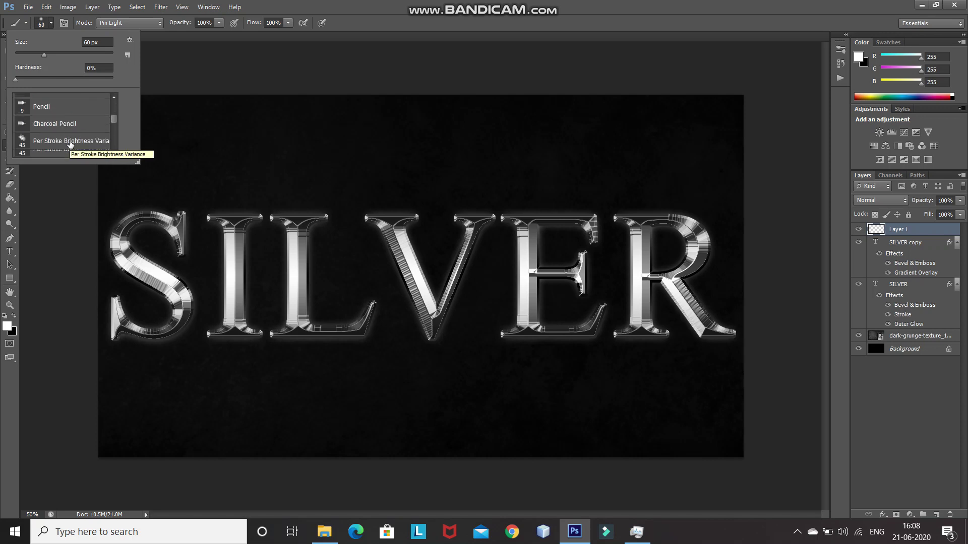
scroll(70, 145, down, 8)
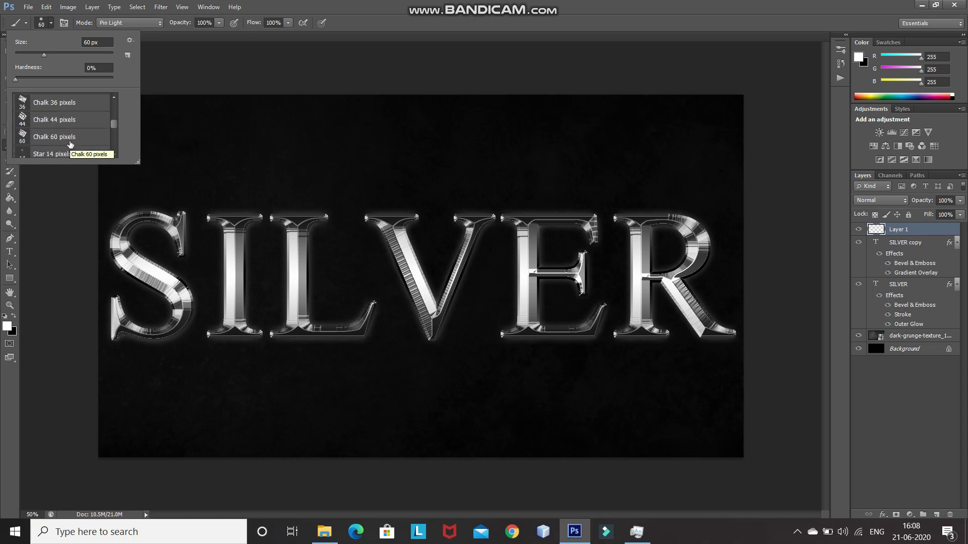
scroll(70, 144, down, 10)
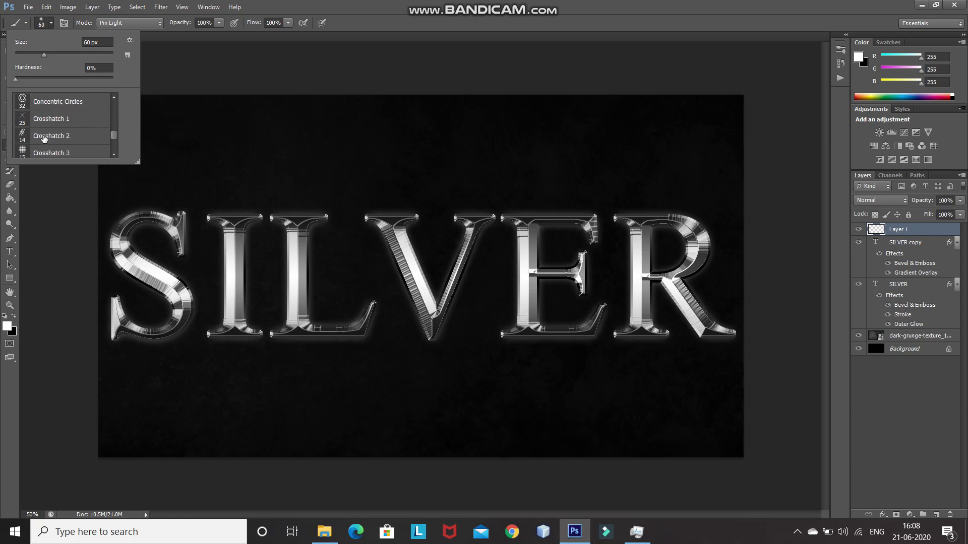
scroll(45, 140, down, 2)
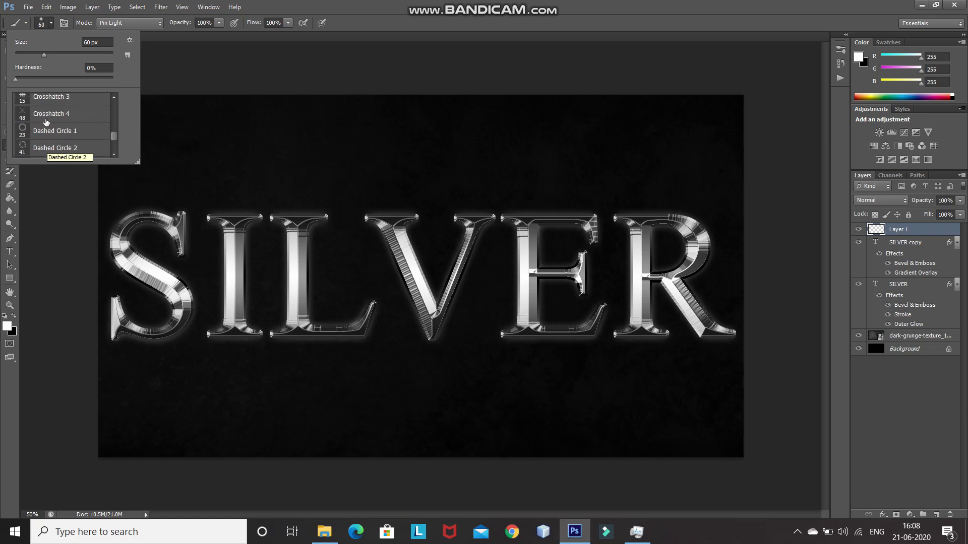
click(46, 113)
click(46, 112)
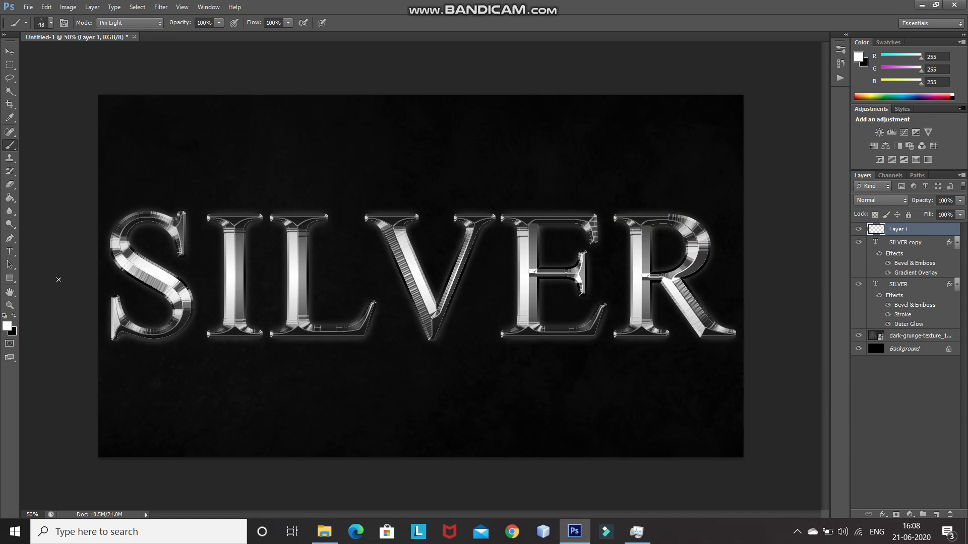
Set the foreground colour to light grey d5d4d4.
click(7, 327)
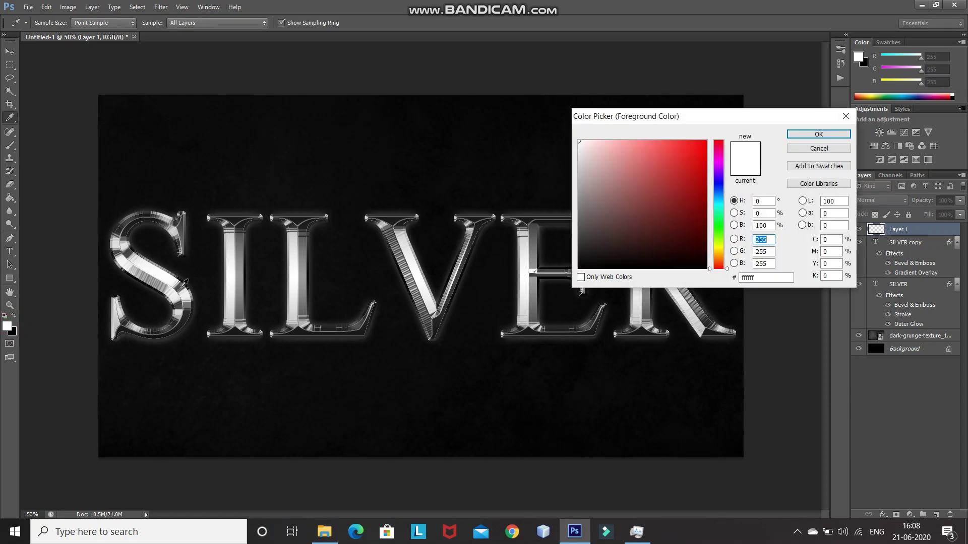
drag(189, 287, 186, 286)
click(578, 161)
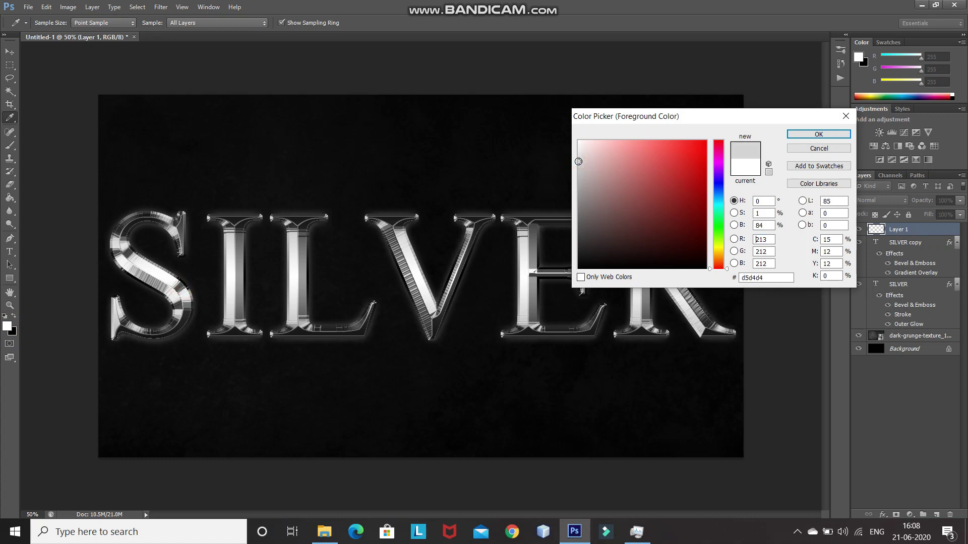
click(806, 134)
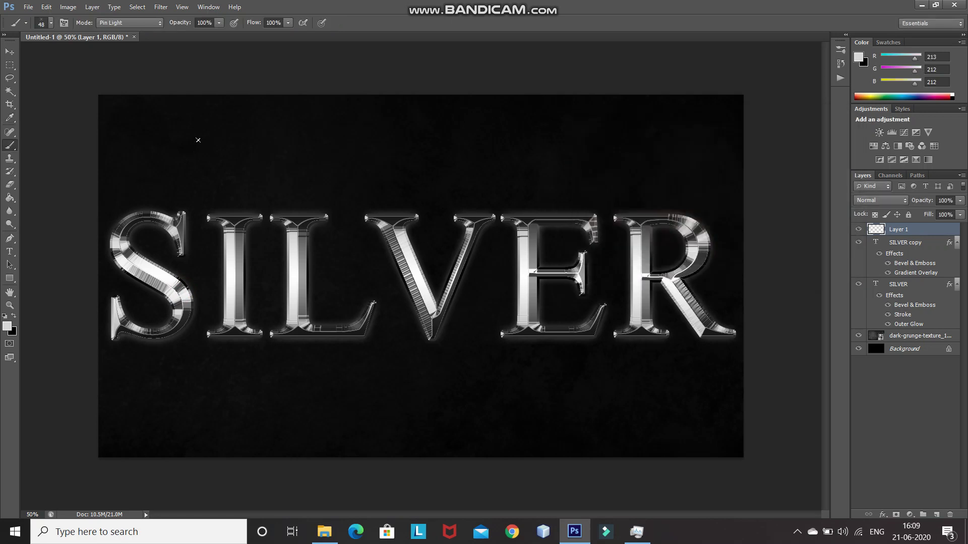
Paint single Crosshatch 4 sparkles of varying size on the top of the S, the base of the I, and the top and base of the L.
key(bracketright)
key(bracketright)
key(bracketright)
click(182, 212)
key(bracketleft)
key(bracketleft)
key(bracketleft)
click(220, 328)
key(bracketright)
click(325, 215)
key(bracketleft)
key(bracketleft)
click(311, 324)
Stamp sparkles of varying size on the V's upper-left serif and bottom tip, the E's base and upper arm, and the R's upper-left serif.
key(bracketright)
click(361, 217)
click(431, 340)
key(bracketright)
key(bracketright)
click(511, 325)
click(586, 224)
key(bracketright)
key(bracketright)
key(bracketleft)
key(bracketleft)
click(595, 242)
click(615, 217)
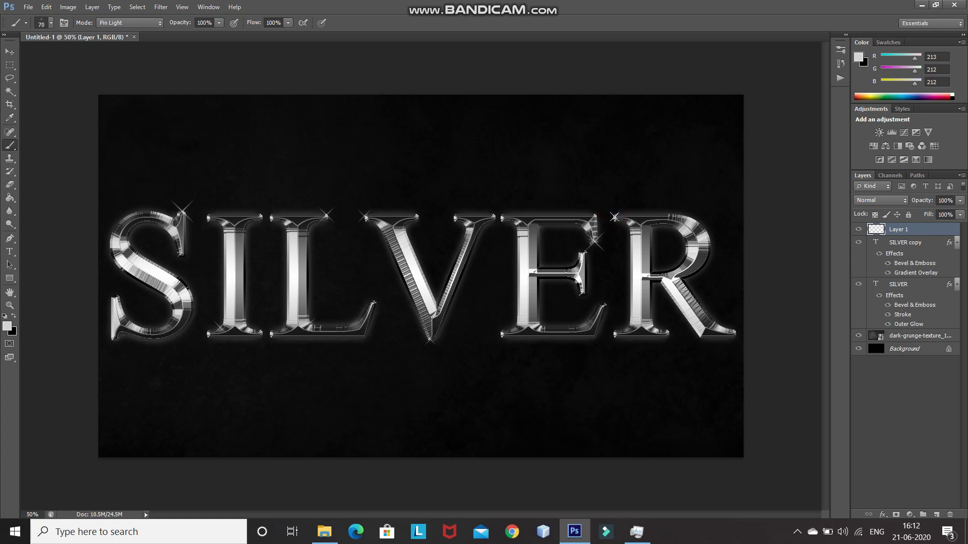